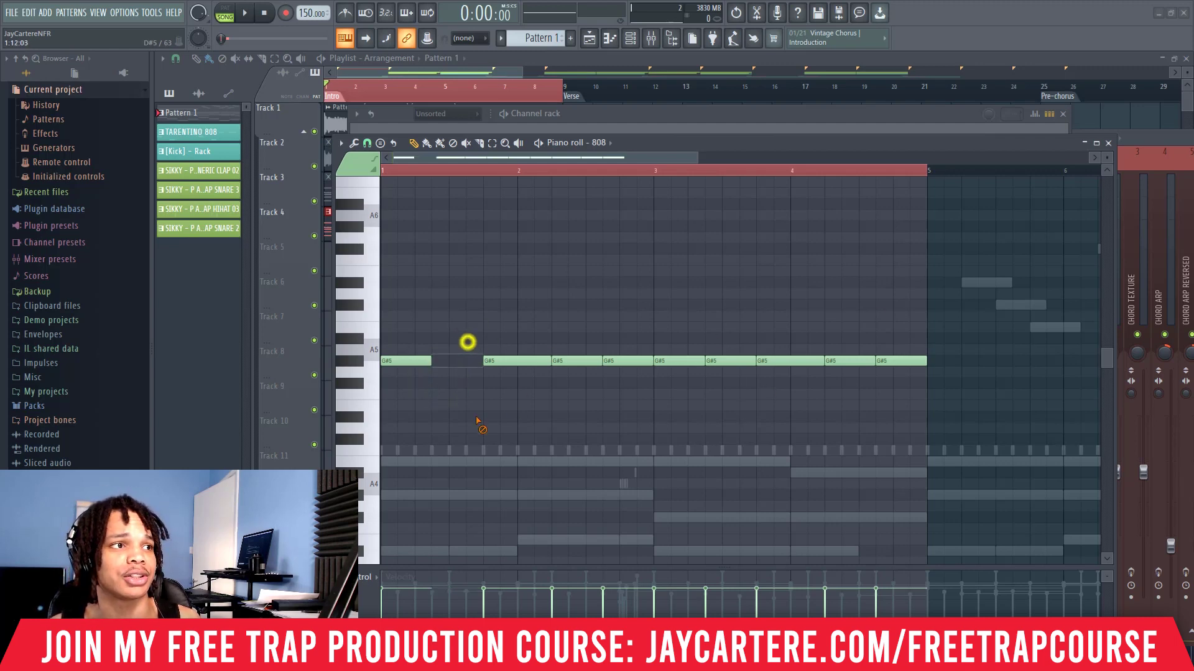
During playback, delete the second G#5 note of bar 3 and lengthen the first 808 note to two beats
key("space")
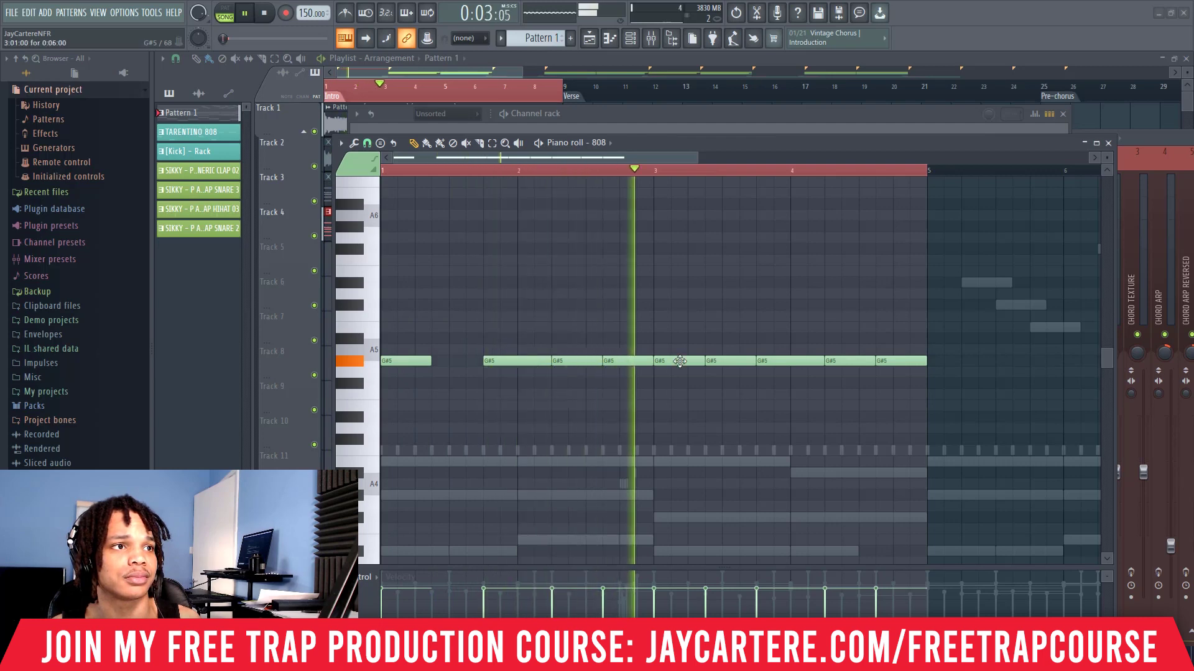
right_click(689, 354)
right_click(728, 361)
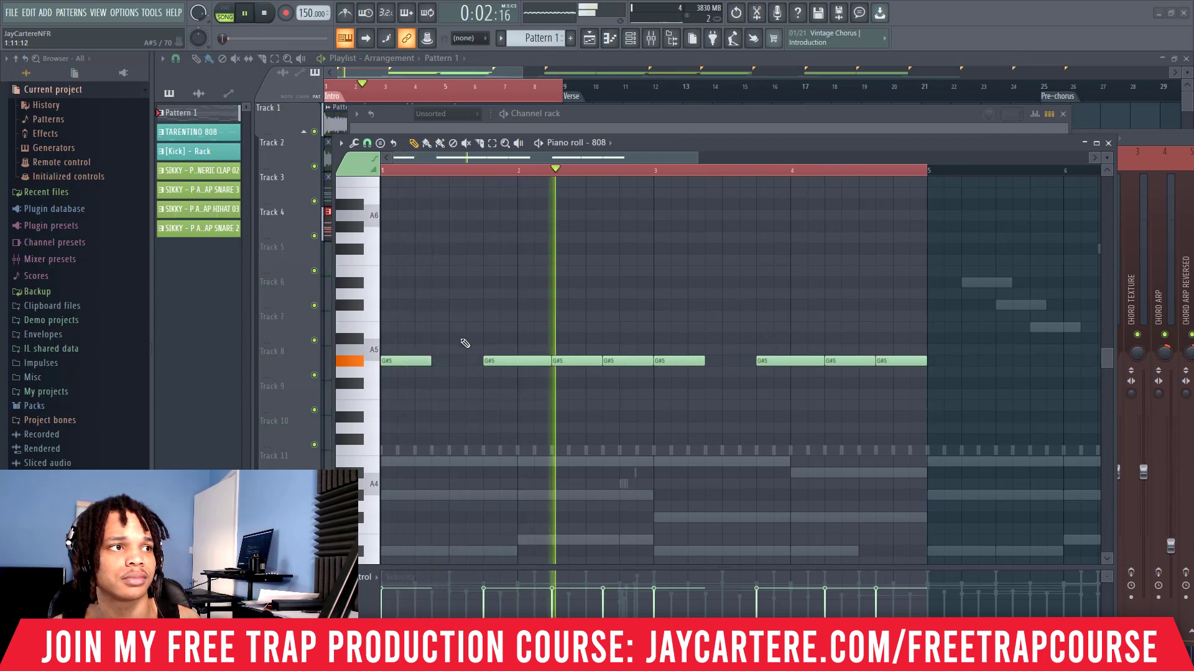
left_click_drag(431, 360, 449, 359)
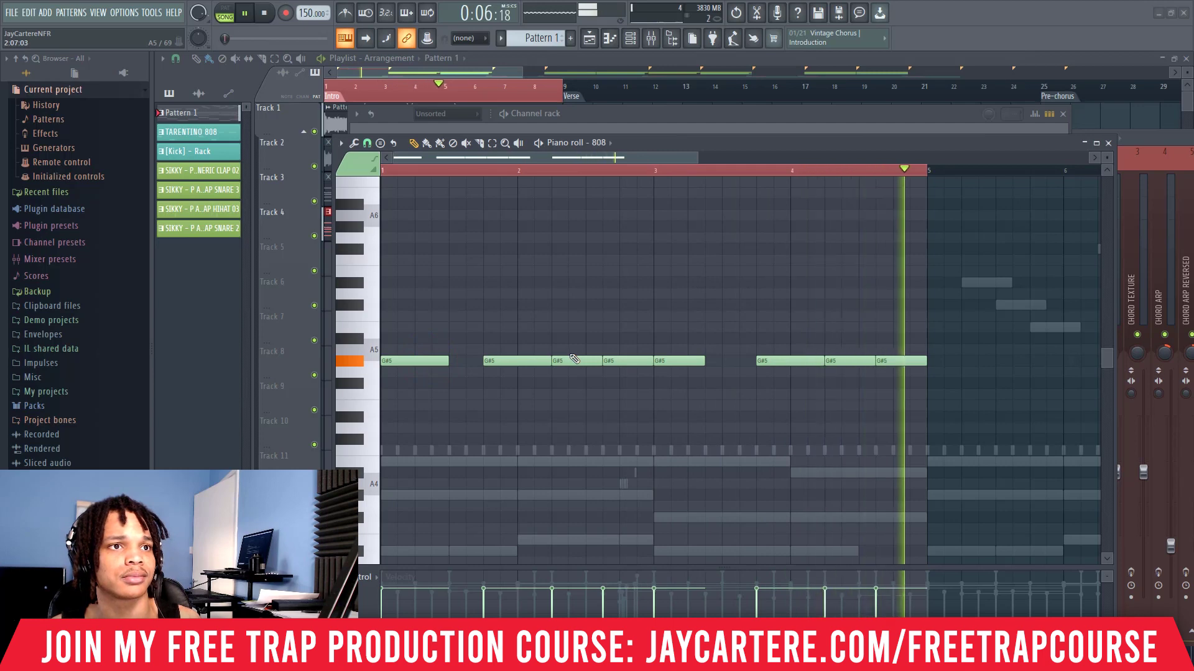
key("space")
Delete the G#5 note crossing from bar 1 into bar 2 and the one crossing from bar 3 into bar 4, auditioning the pattern
scroll(718, 331, "down", 1)
left_click_drag(909, 360, 437, 307)
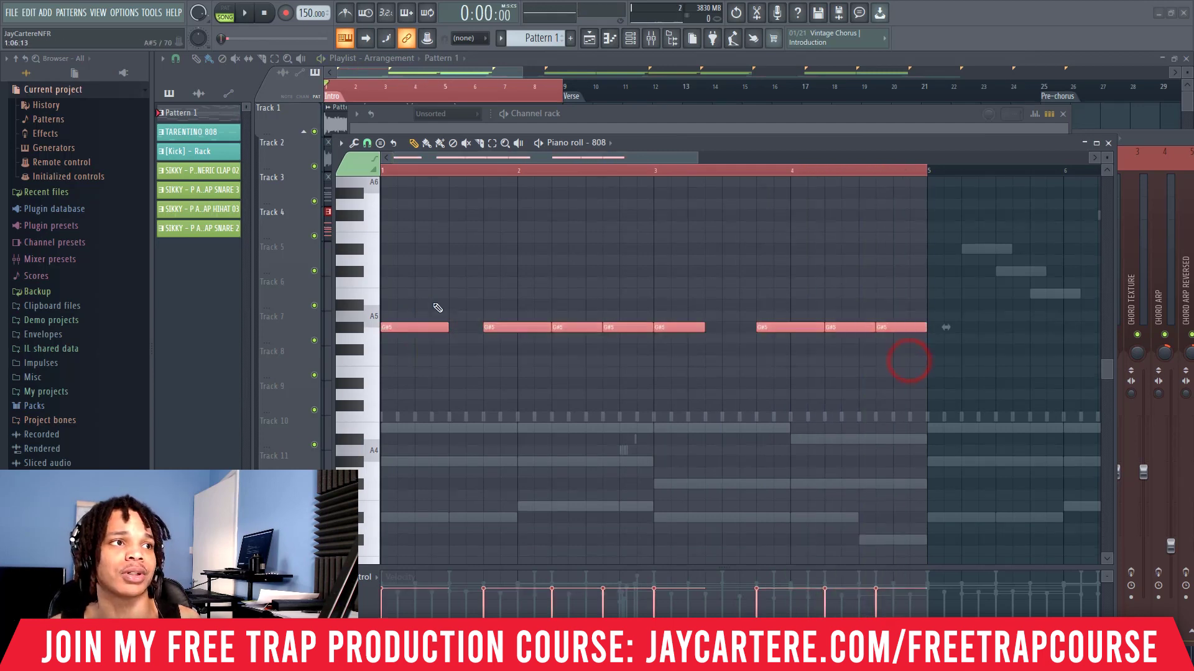
right_click(483, 366)
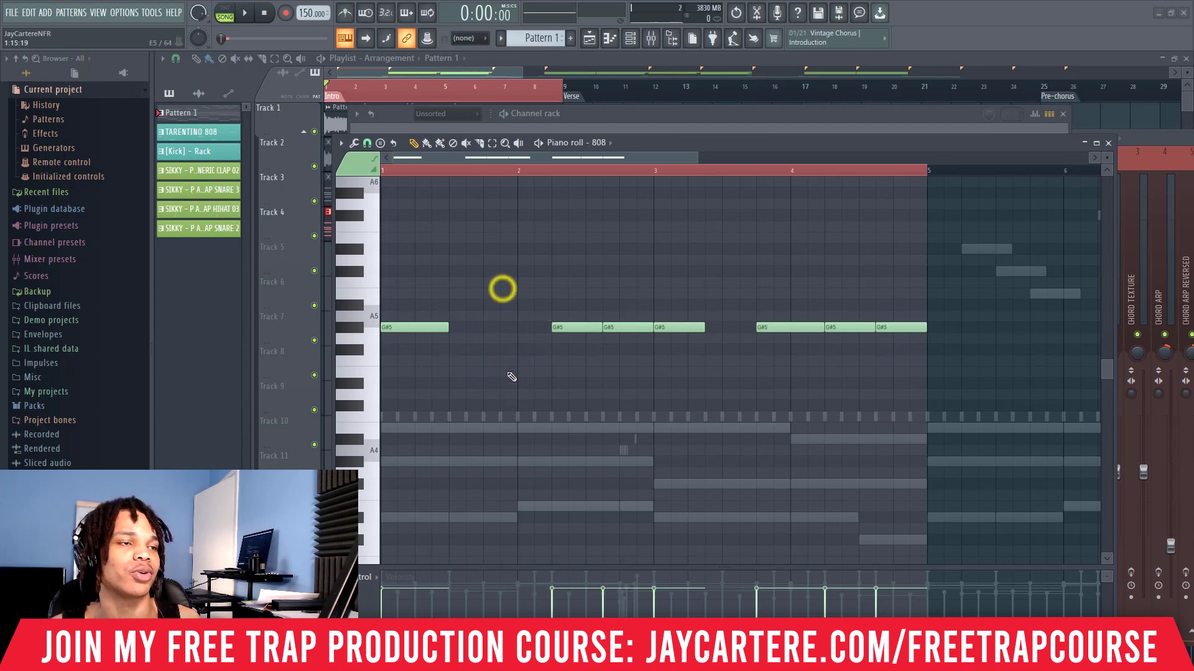
key("space")
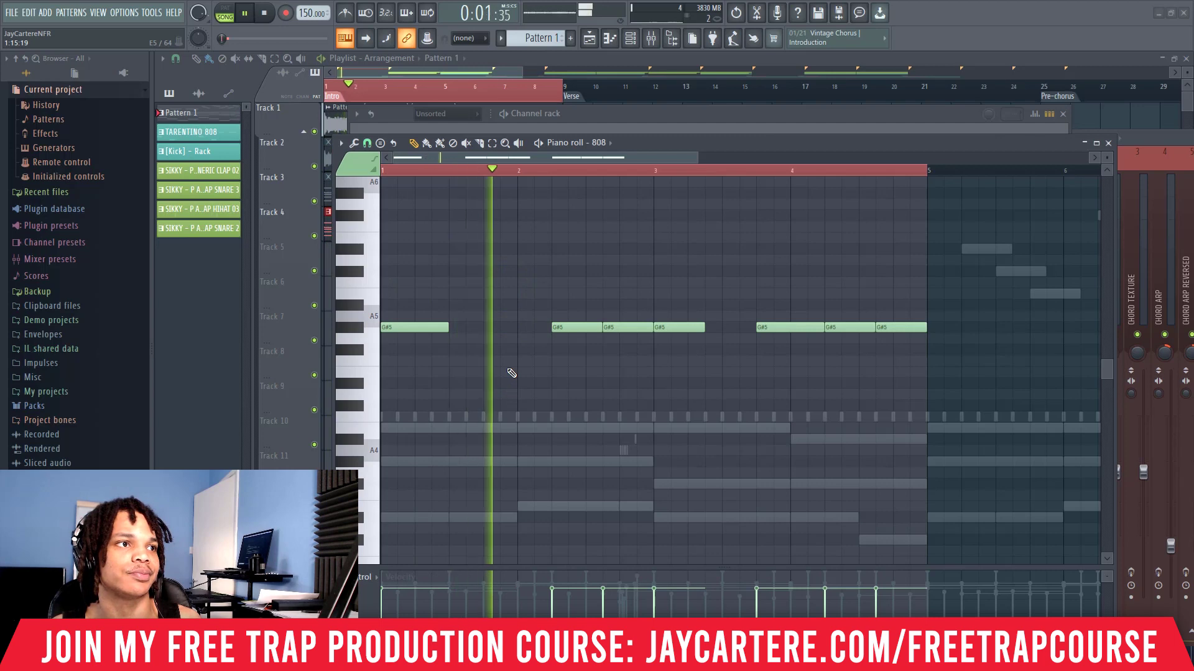
right_click(778, 322)
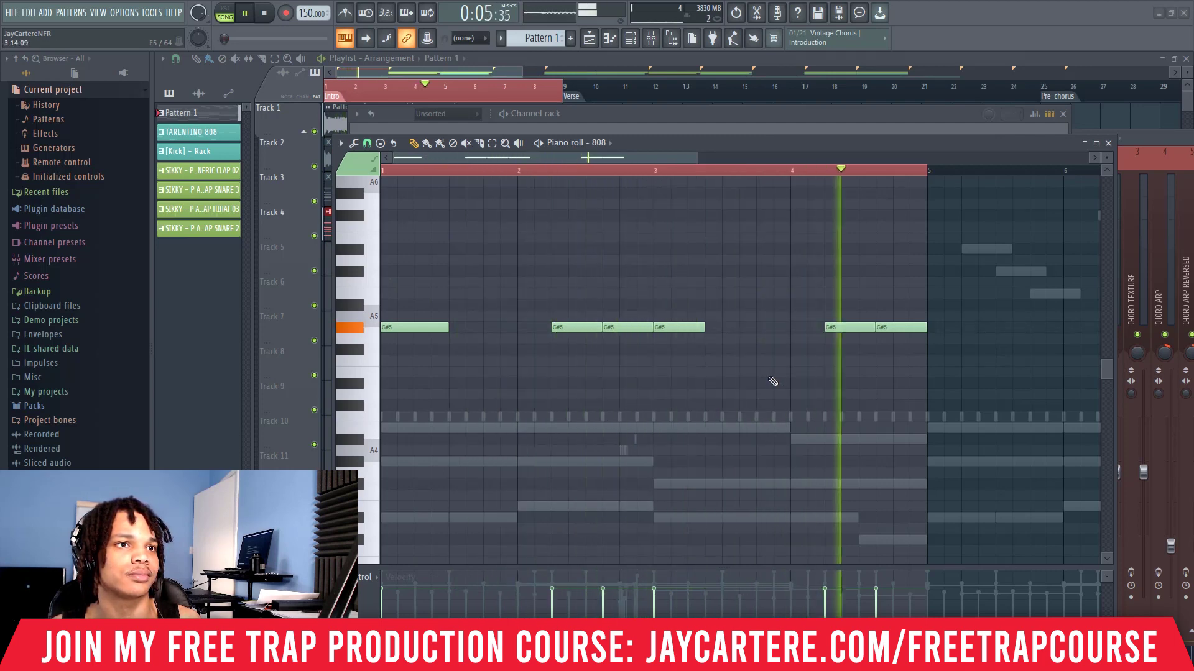
key("space")
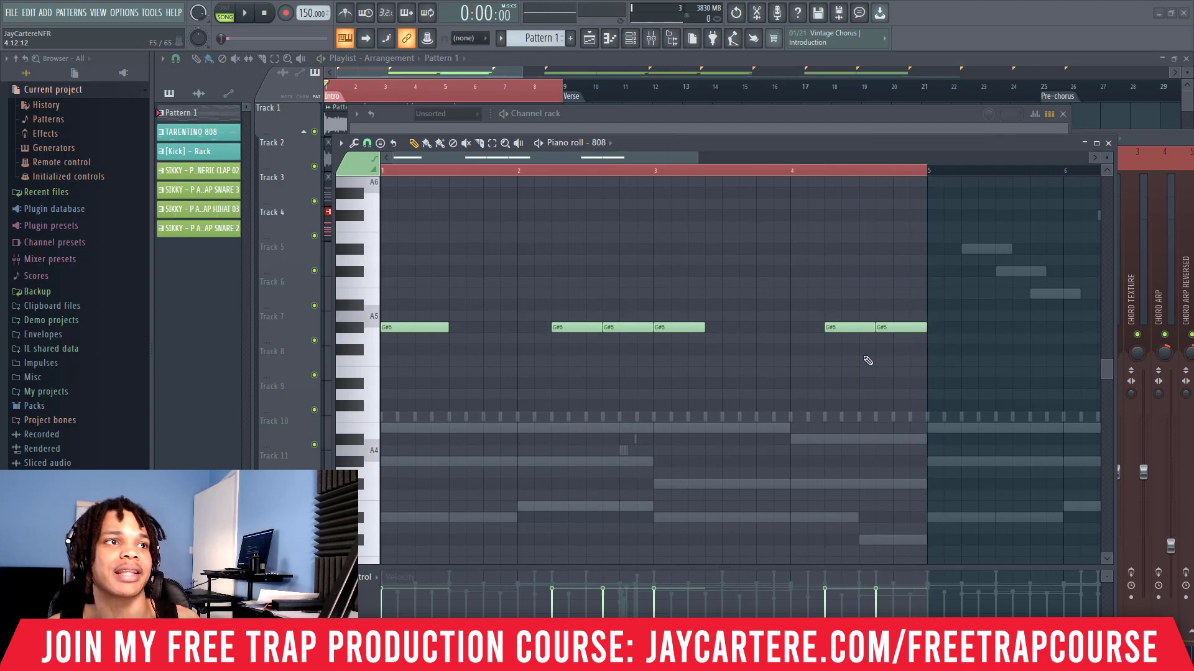
Transpose all the 808 notes down two octaves to G#3, level with the lowest ghost notes of the melody
left_click_drag(699, 157, 805, 157)
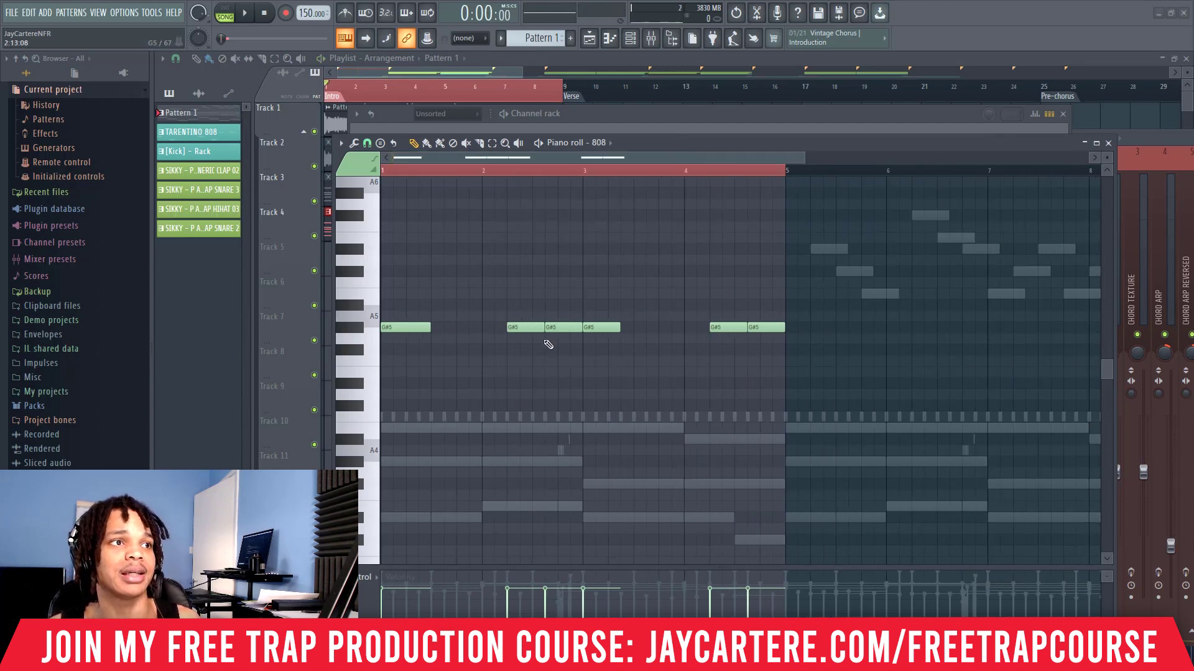
scroll(738, 363, "down", 3)
key("ctrl+a")
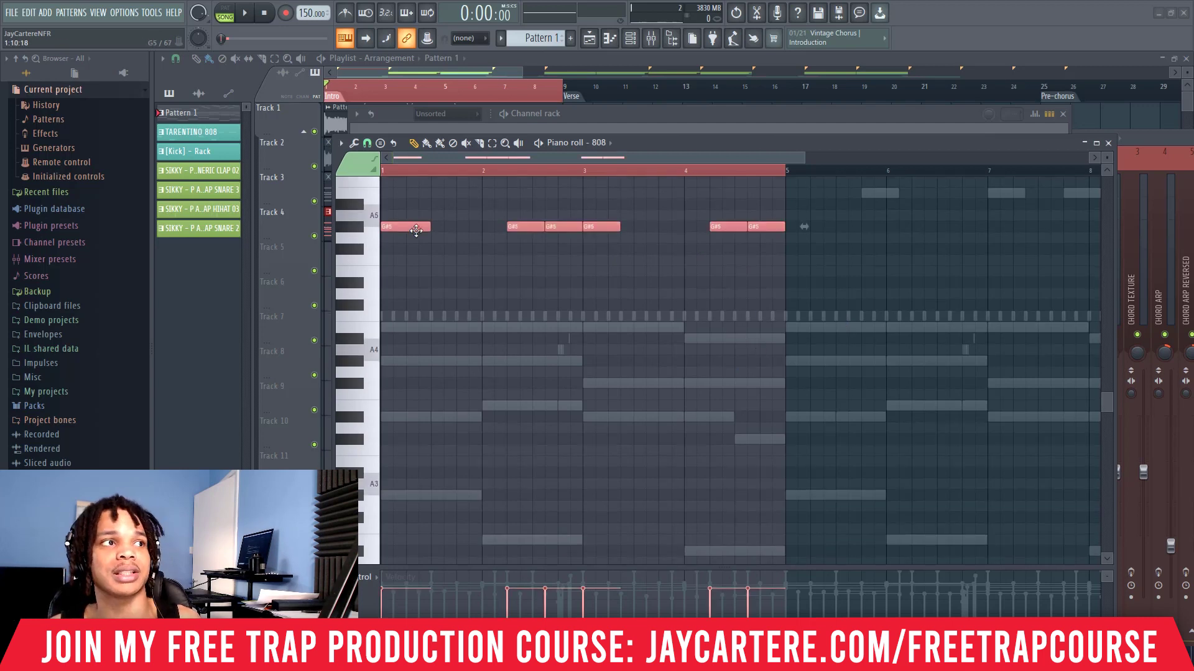
key("ctrl+Down")
key("ctrl+Down")
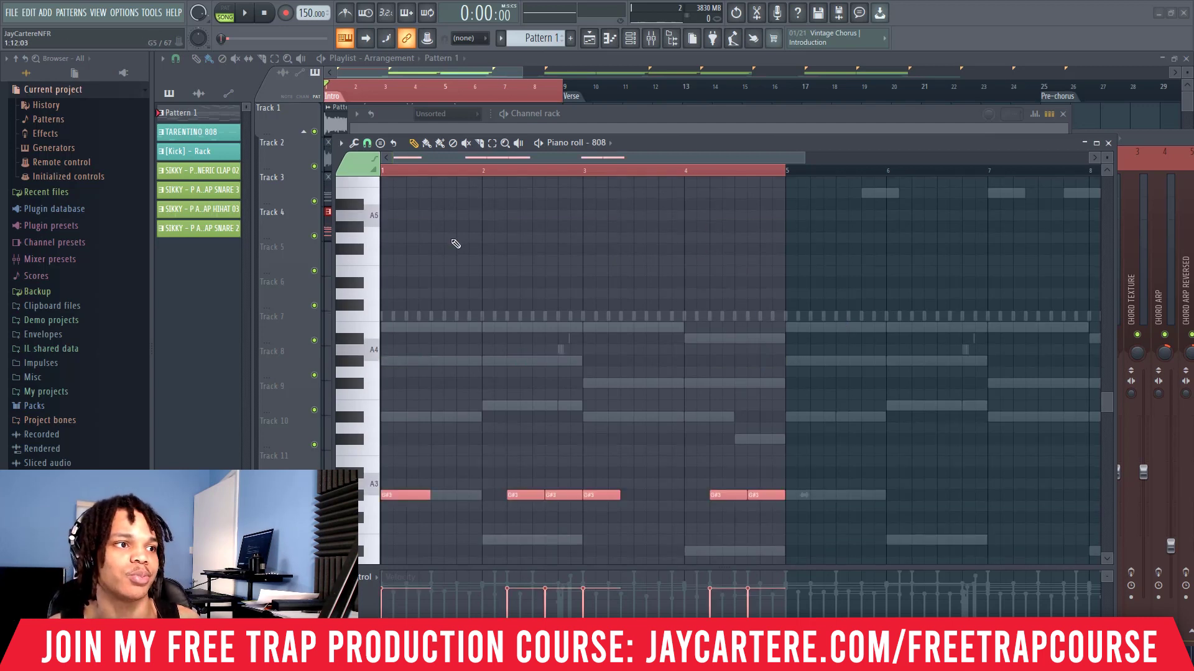
Match the 808 to the ghost bass notes: bar 2 notes on E3, the bar 3 note on B2, bar 4 notes on D#3
scroll(483, 225, "down", 6)
left_click_drag(495, 239, 653, 365)
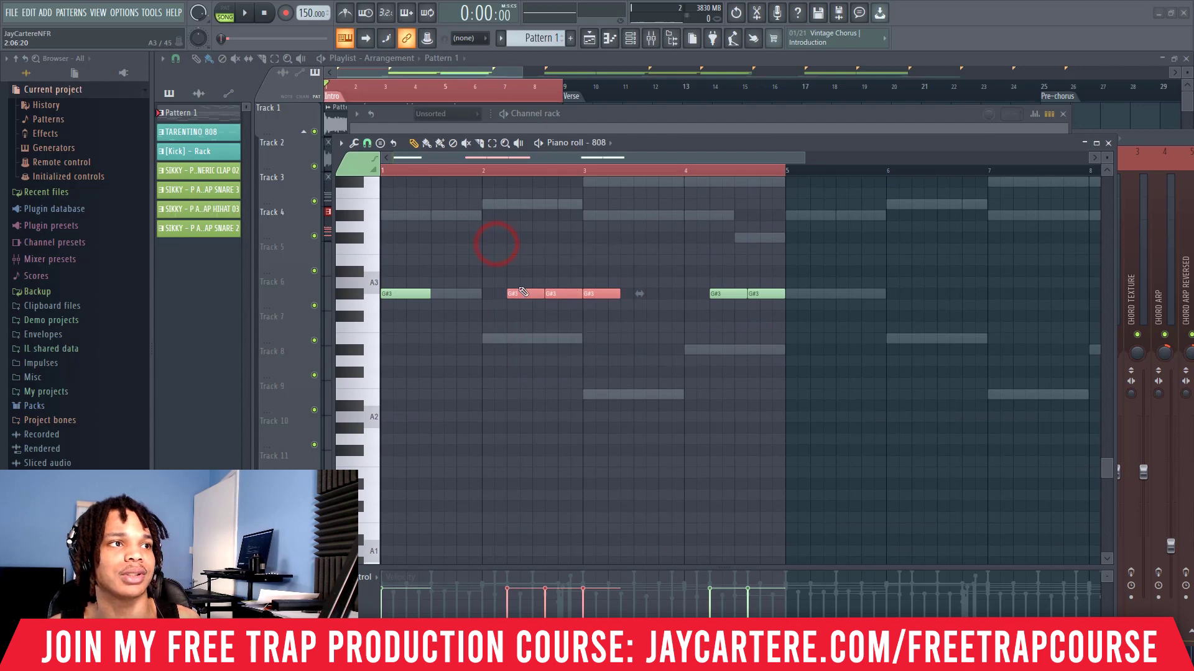
left_click_drag(517, 293, 515, 339)
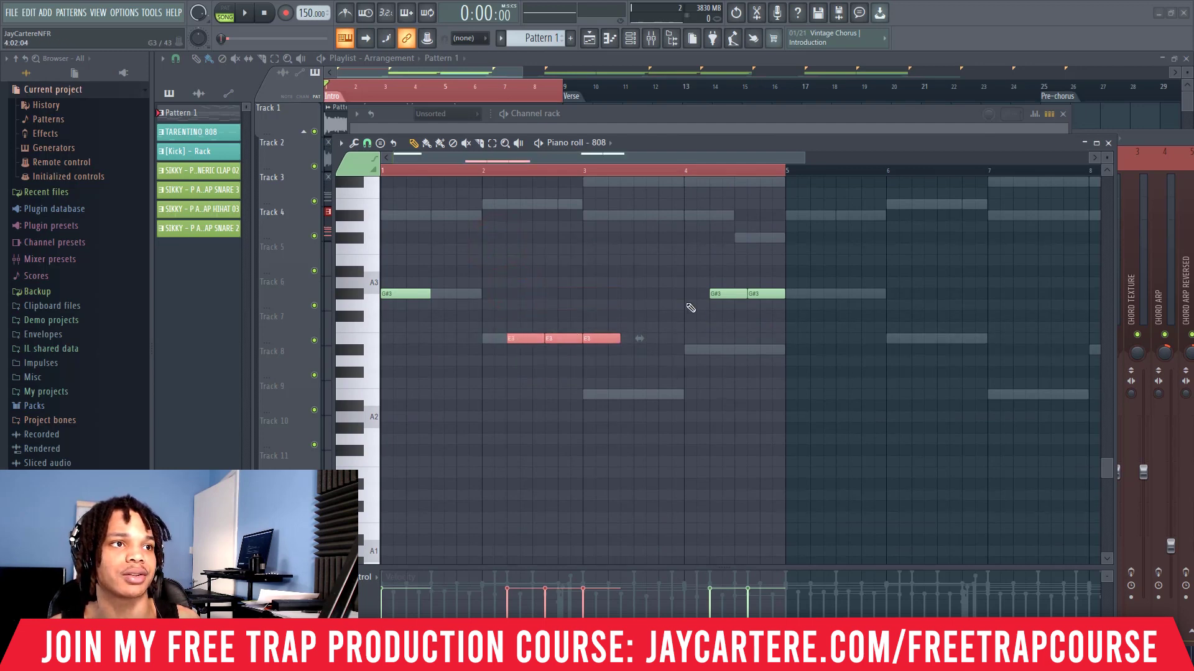
left_click(639, 369)
left_click_drag(600, 339, 601, 395)
left_click_drag(731, 296, 735, 358)
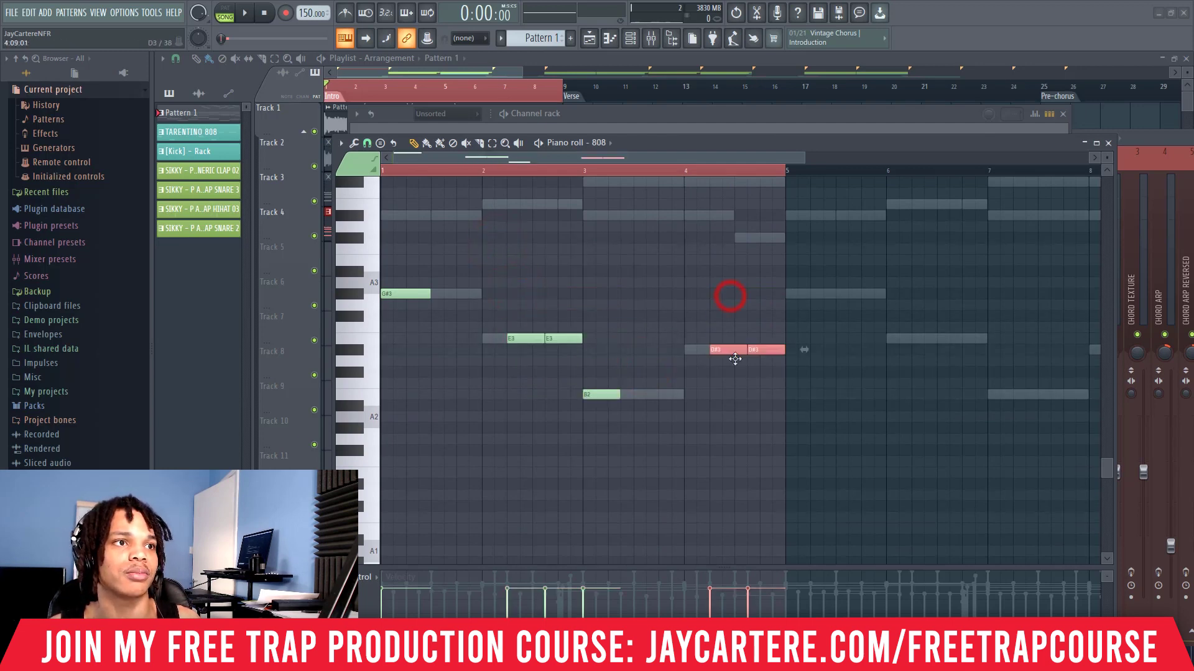
Select all the re-pitched 808 notes and transpose them up two octaves
scroll(599, 367, "up", 3)
scroll(674, 373, "down", 3)
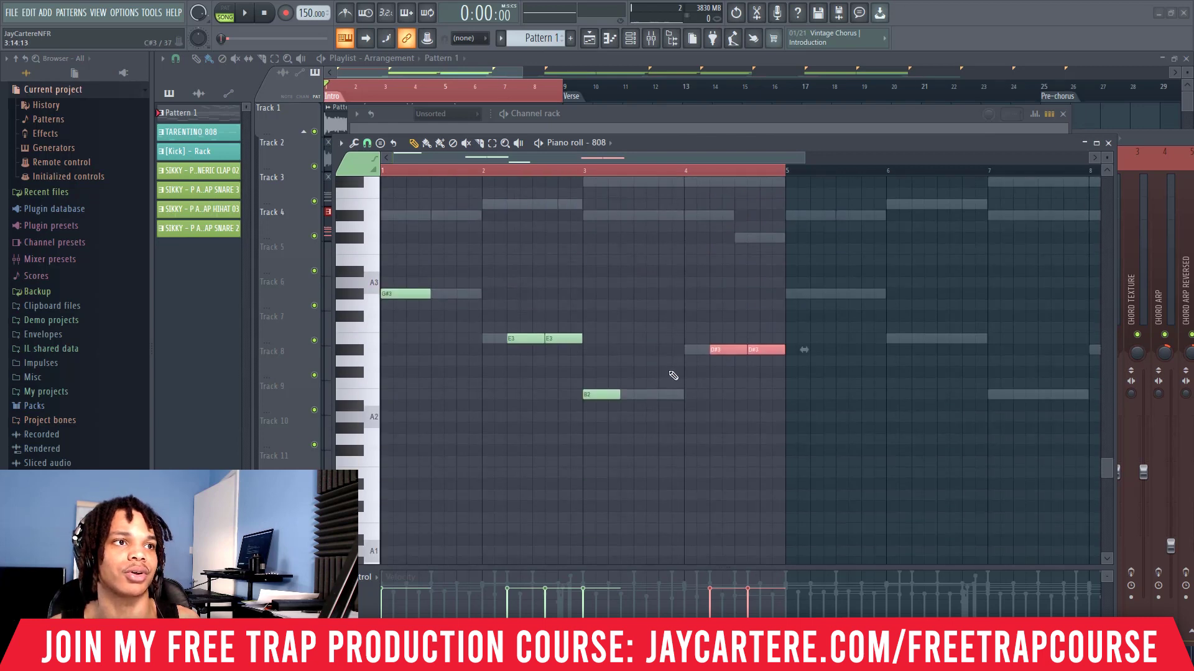
scroll(493, 365, "up", 3)
left_click_drag(780, 540, 388, 311)
key("ctrl+Up")
key("ctrl+Up")
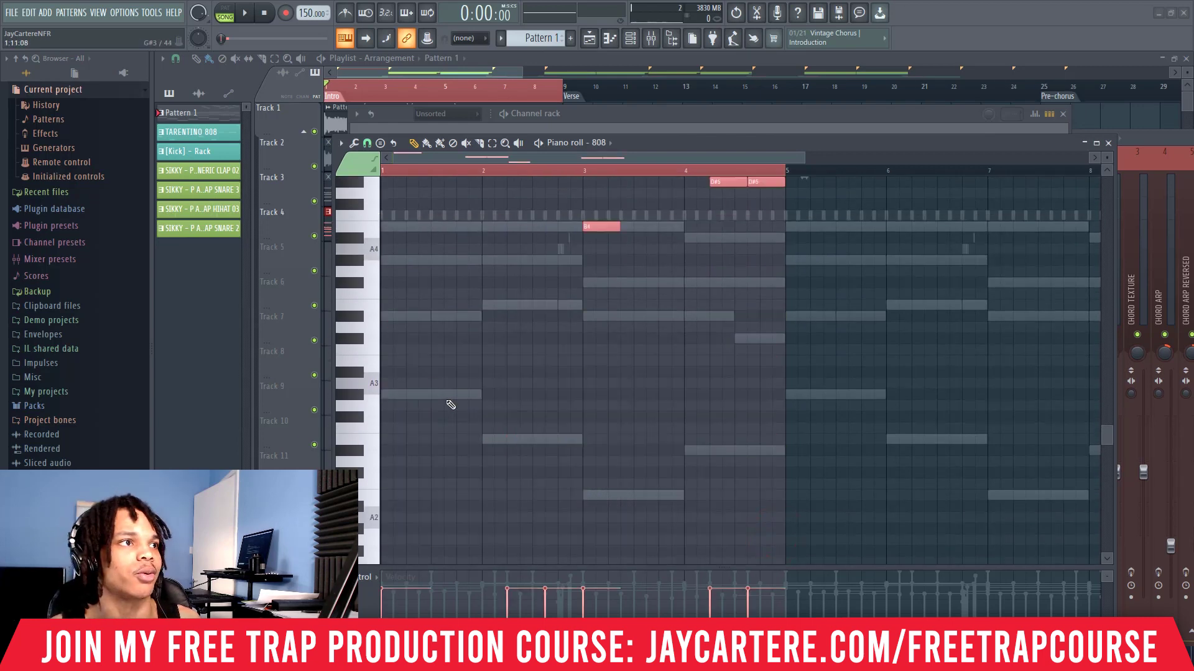
scroll(451, 405, "up", 7)
Reposition the piano roll, show the mixer, and load RBass Mono into effect slot 3 of the 808 track
left_click_drag(701, 144, 719, 81)
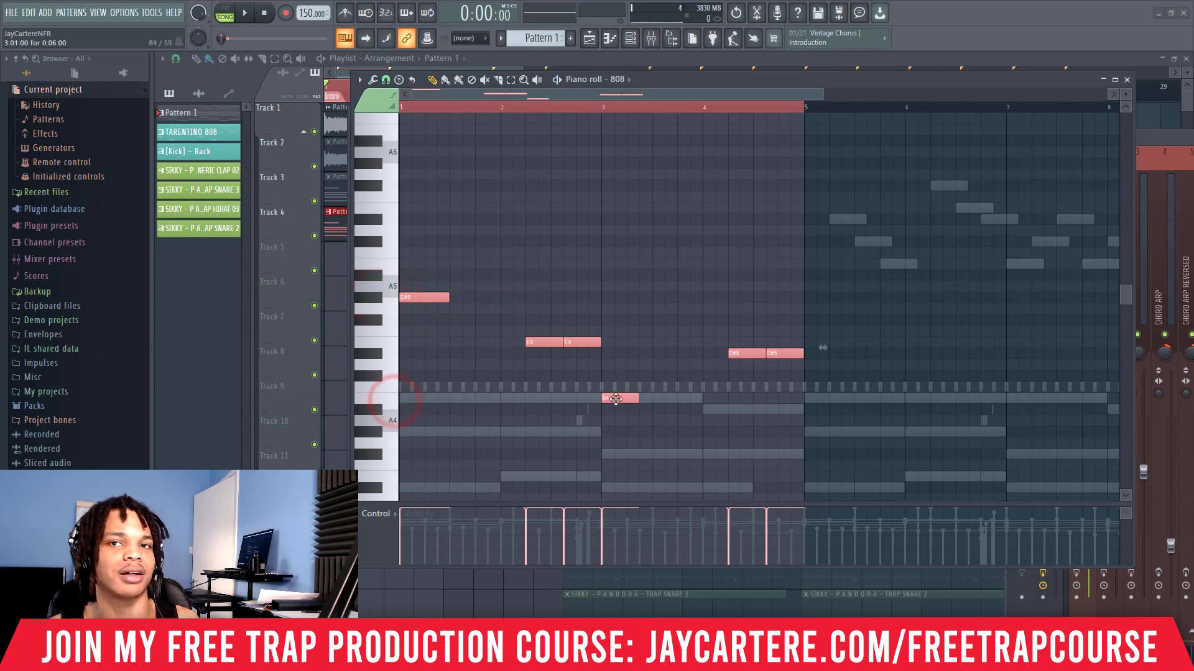
key("F9")
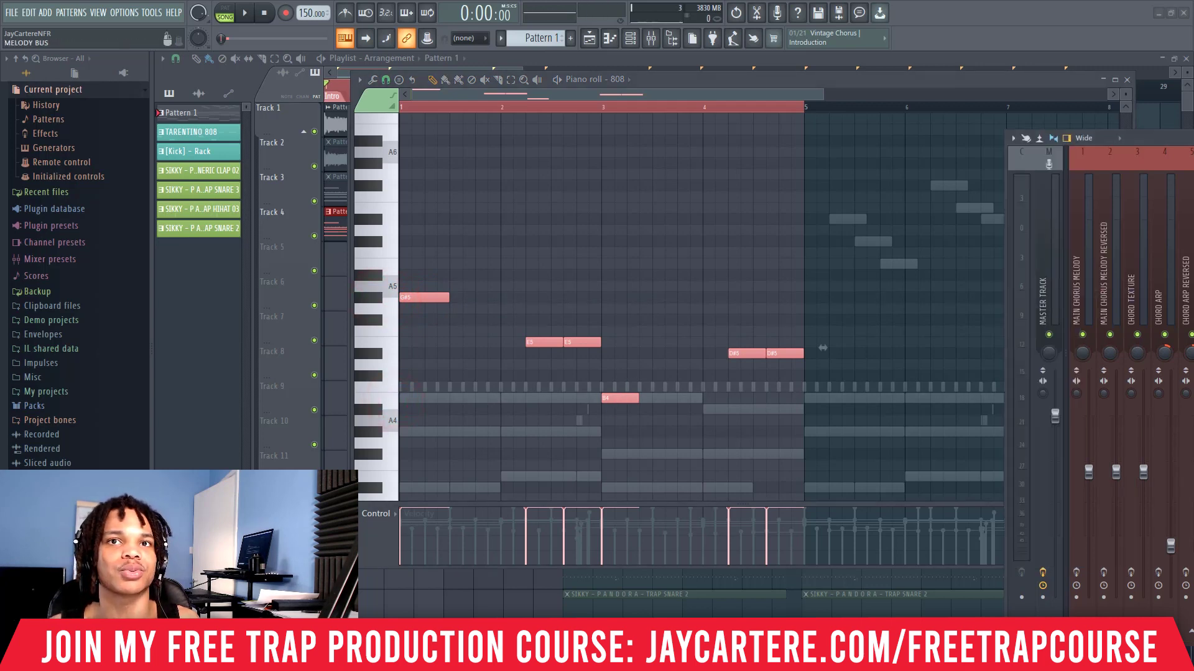
left_click_drag(969, 103, 521, 110)
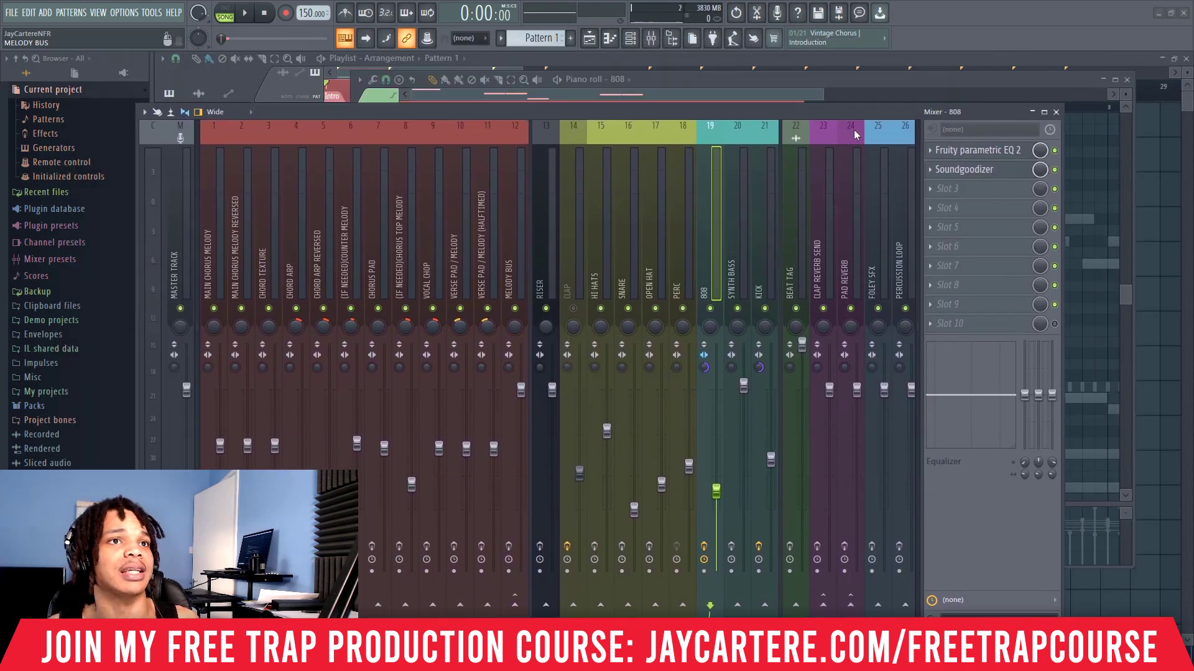
left_click(946, 194)
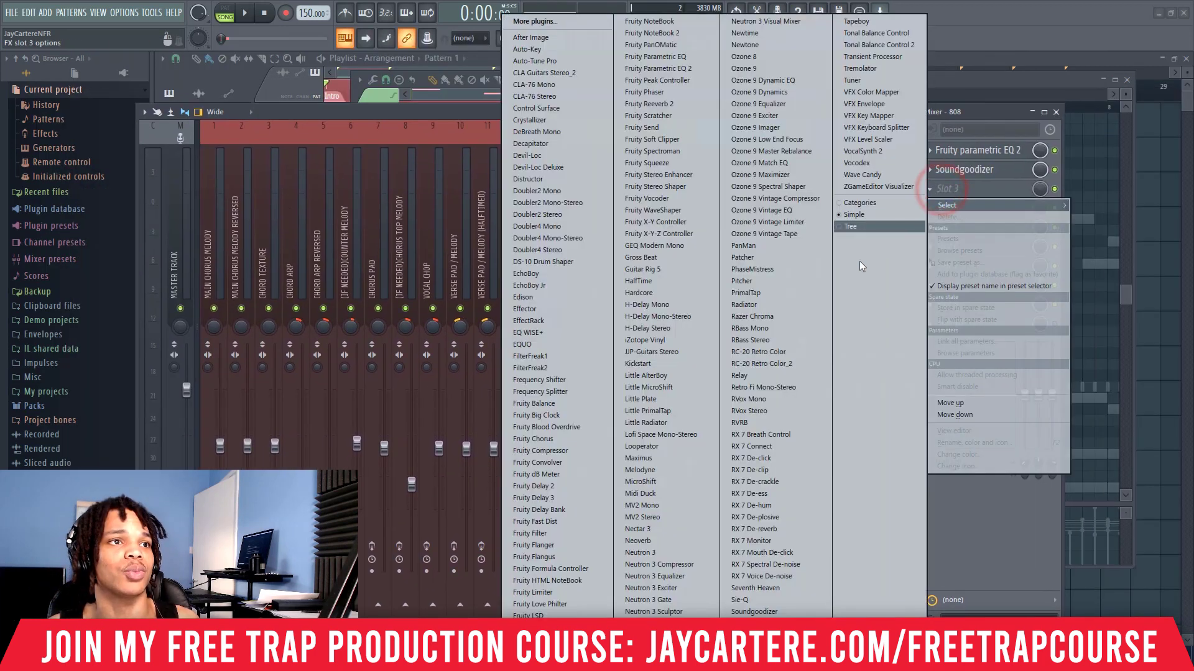
left_click(760, 329)
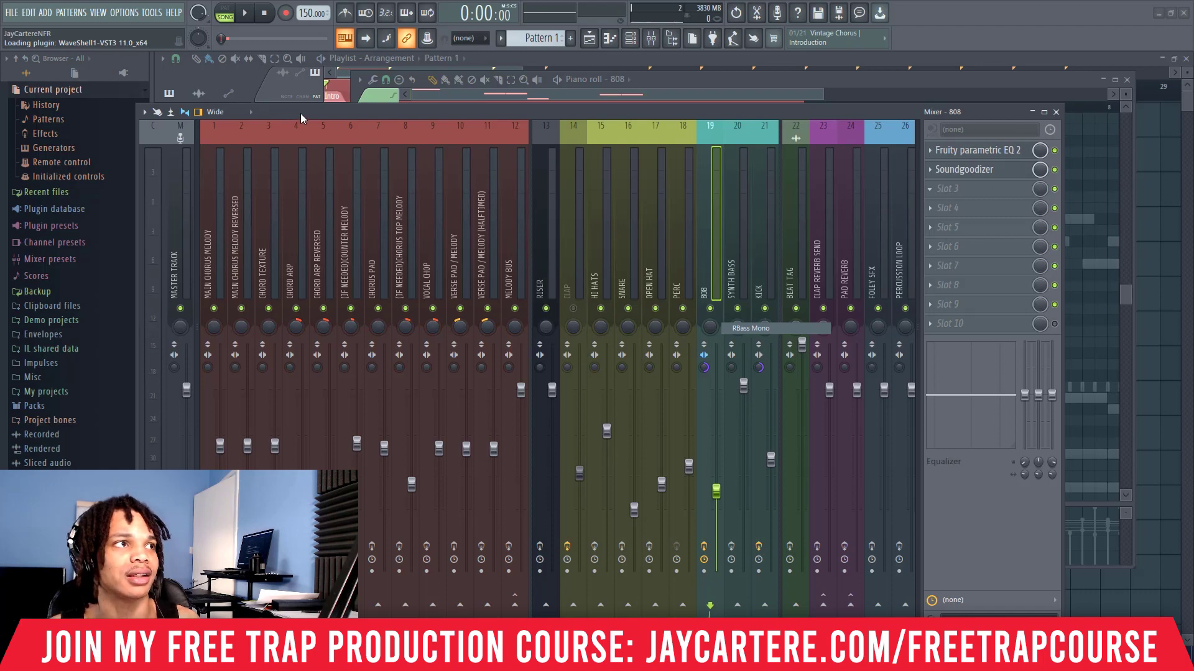
Close the RBass editor and rearrange the mixer, channel rack and piano roll windows to clear the view of the 808 notes
key("F6")
key("F6")
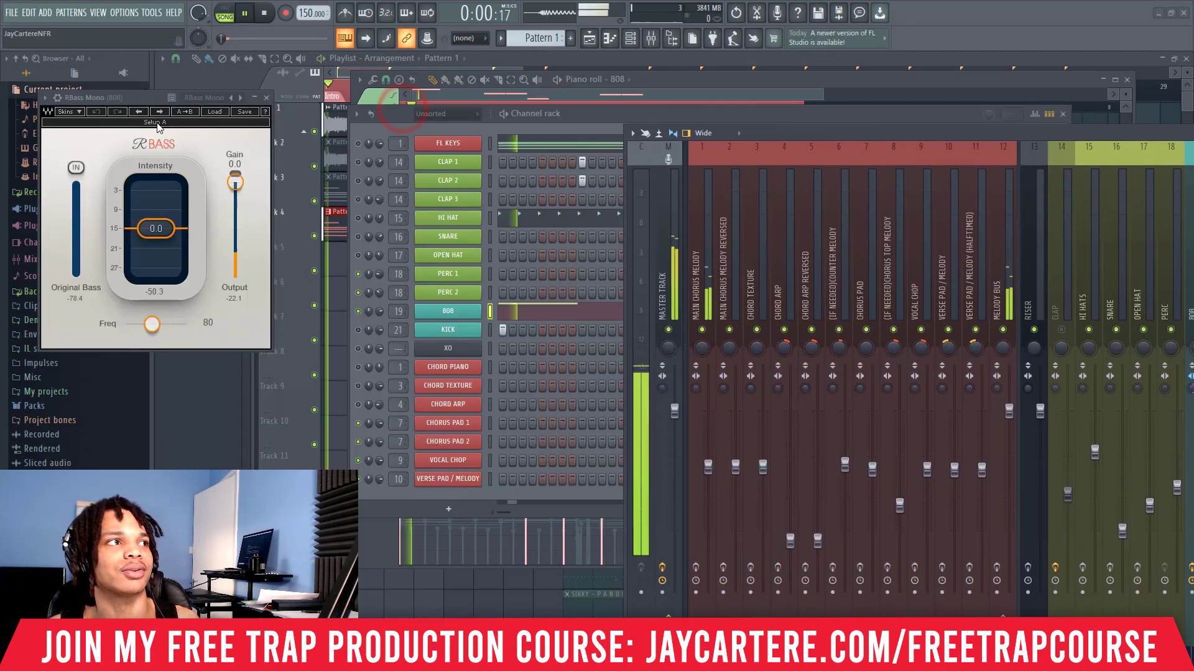
left_click(267, 98)
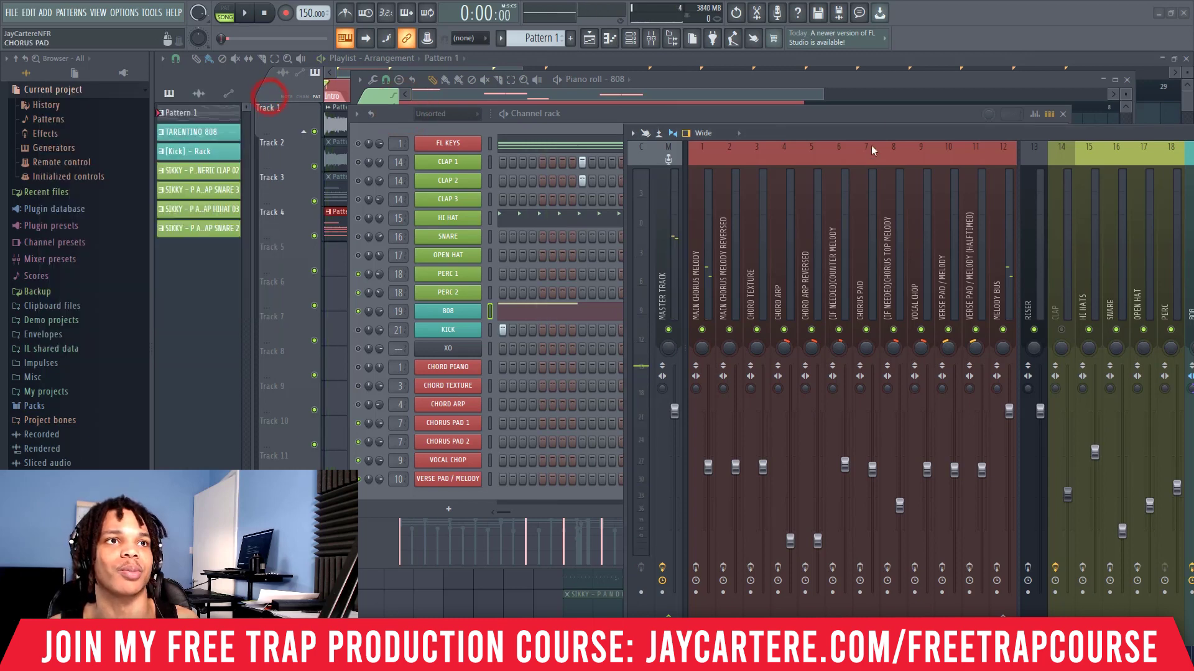
left_click_drag(873, 137, 1193, 149)
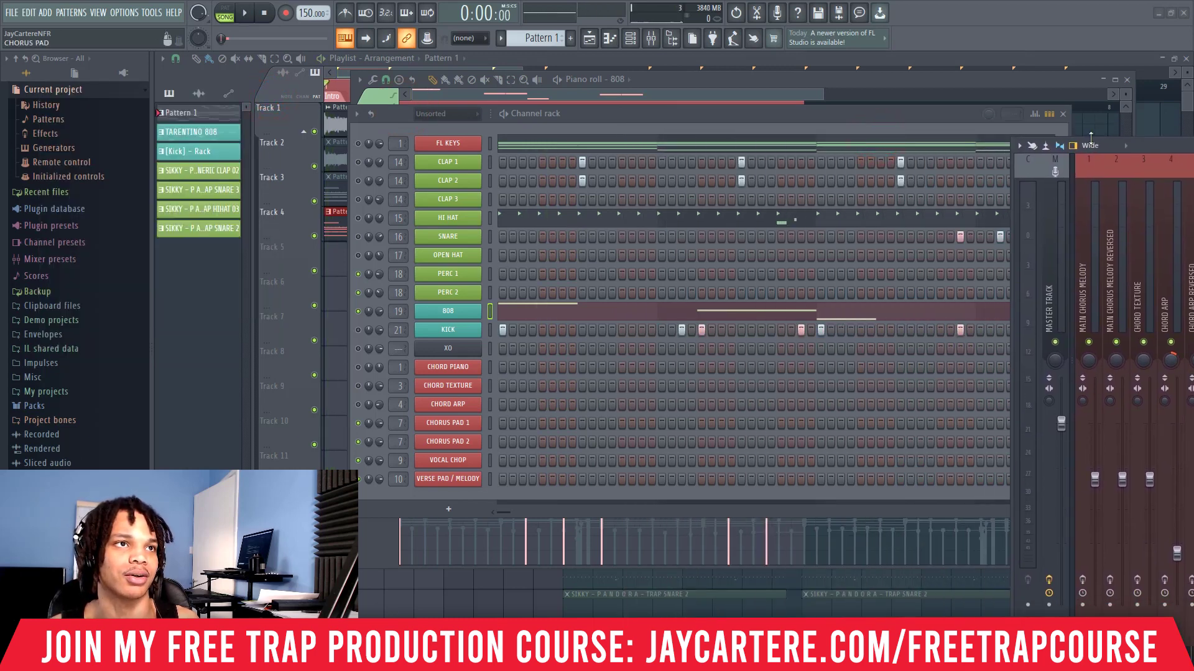
left_click_drag(807, 116, 1113, 129)
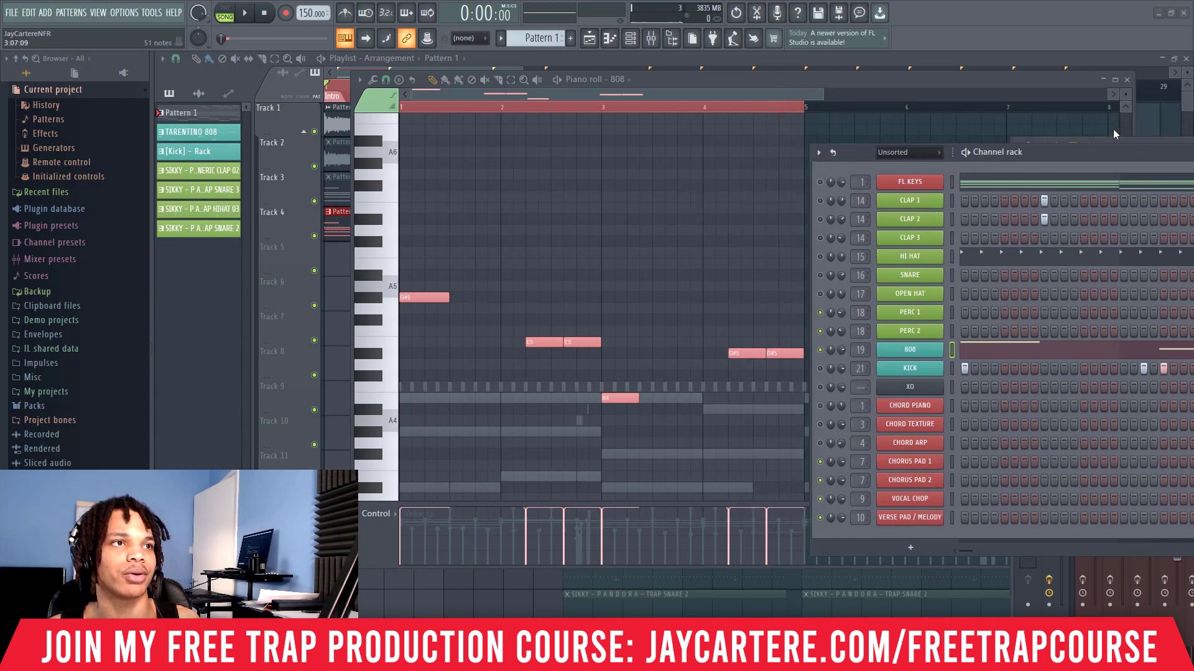
left_click_drag(714, 77, 602, 64)
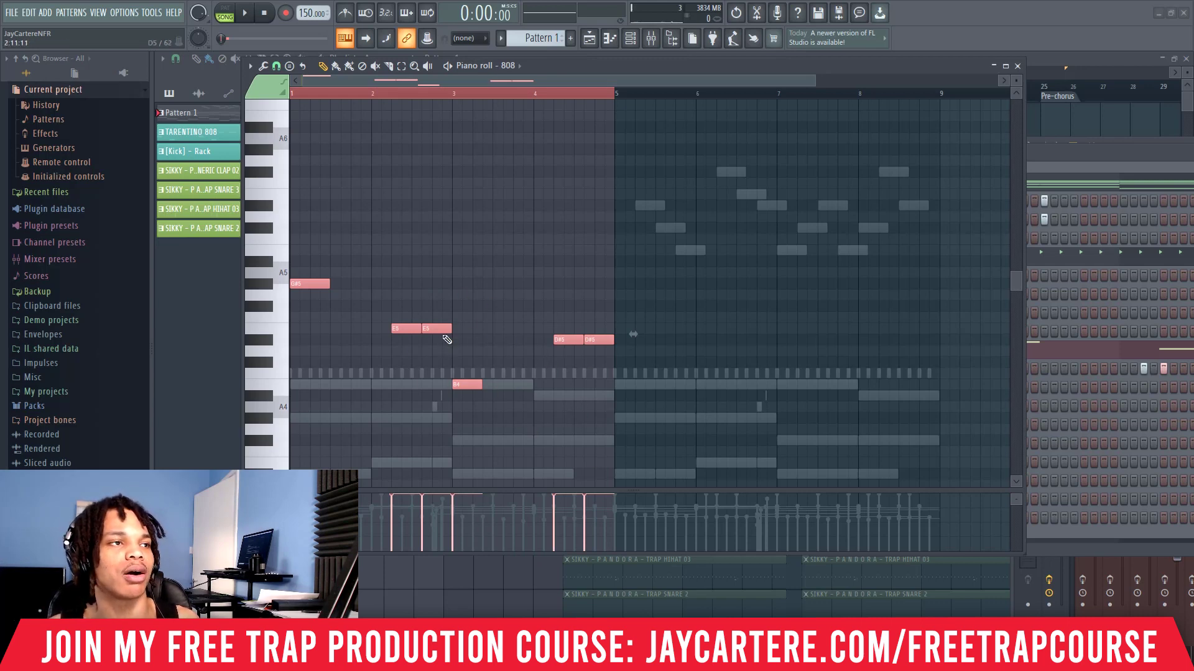
Duplicate the four-bar 808 pattern into bars 5 to 8 and extend the time selection to the start of bar 9
left_click_drag(289, 259, 661, 421)
key("ctrl+b")
left_click_drag(617, 93, 940, 93)
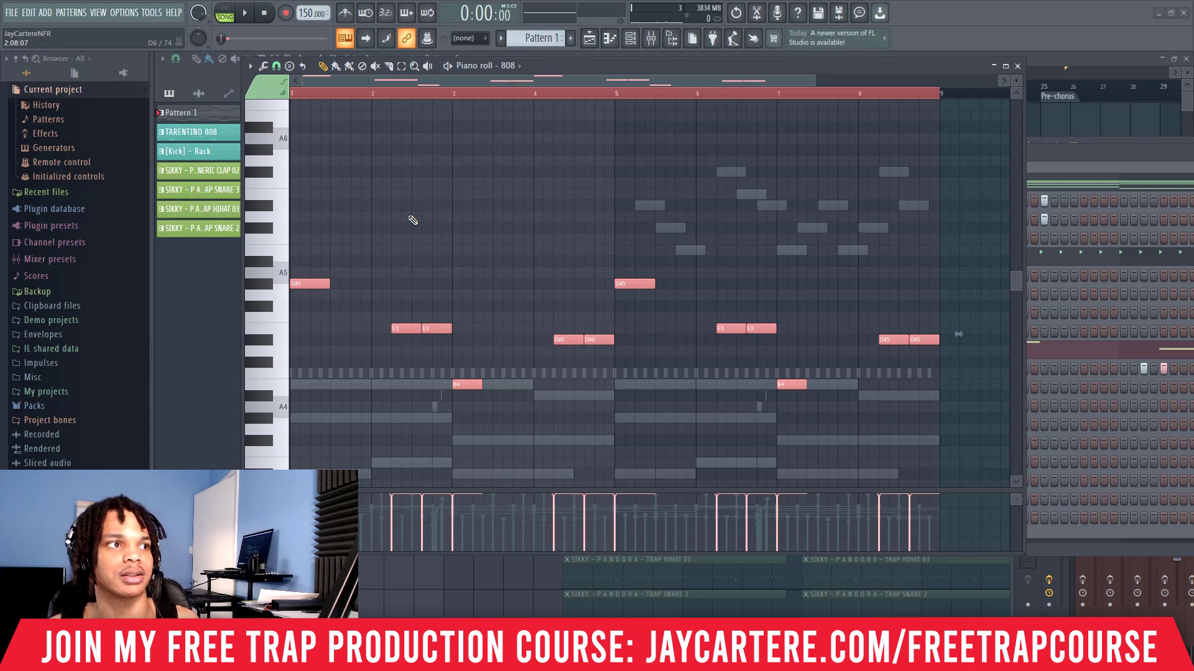
While playing the loop, try an extra A4 note in bar 3, remove it, and lengthen the B4 notes in bars 3 and 7 to two beats
key("space")
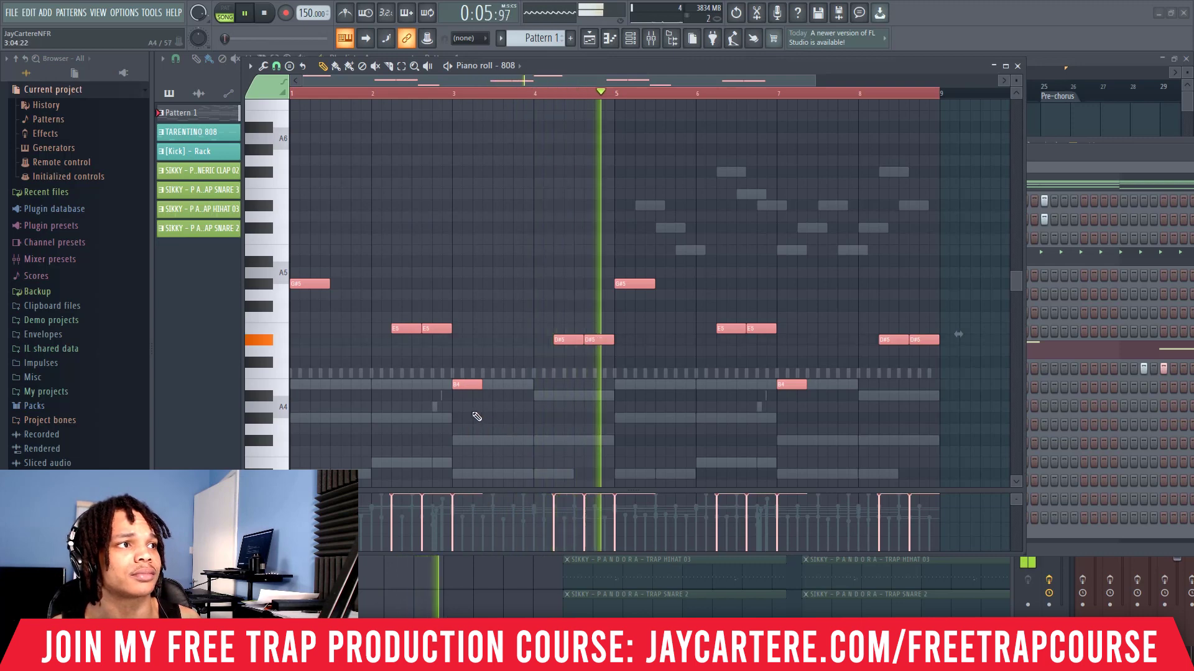
left_click(490, 405)
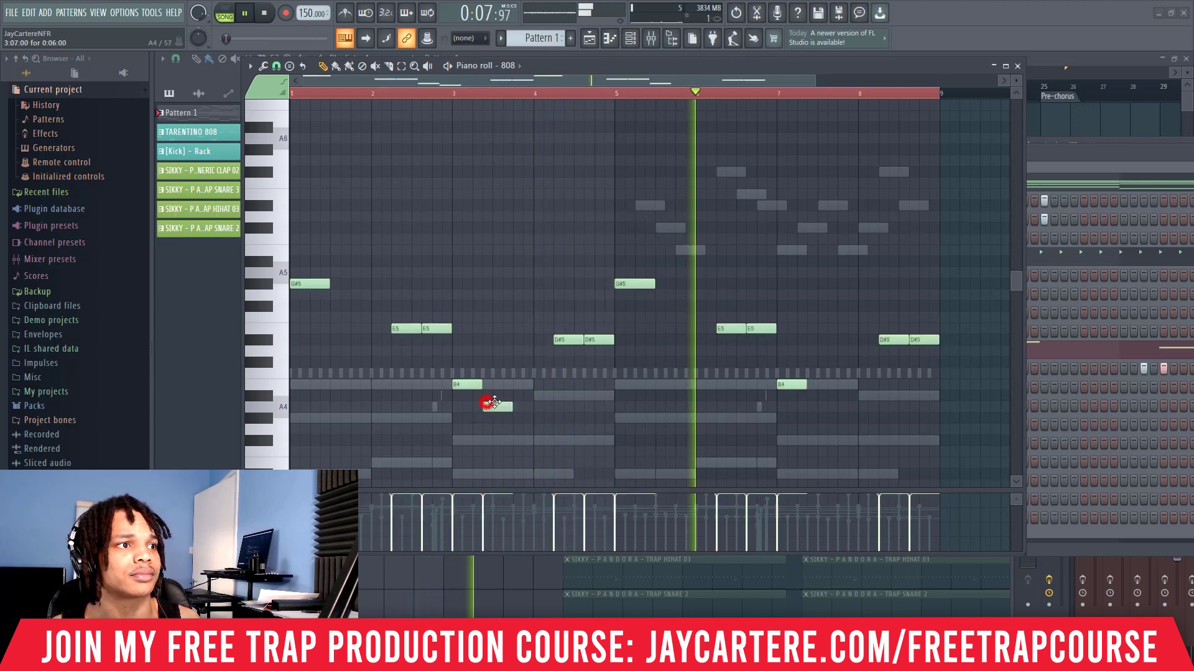
right_click(498, 405)
left_click_drag(482, 384, 492, 385)
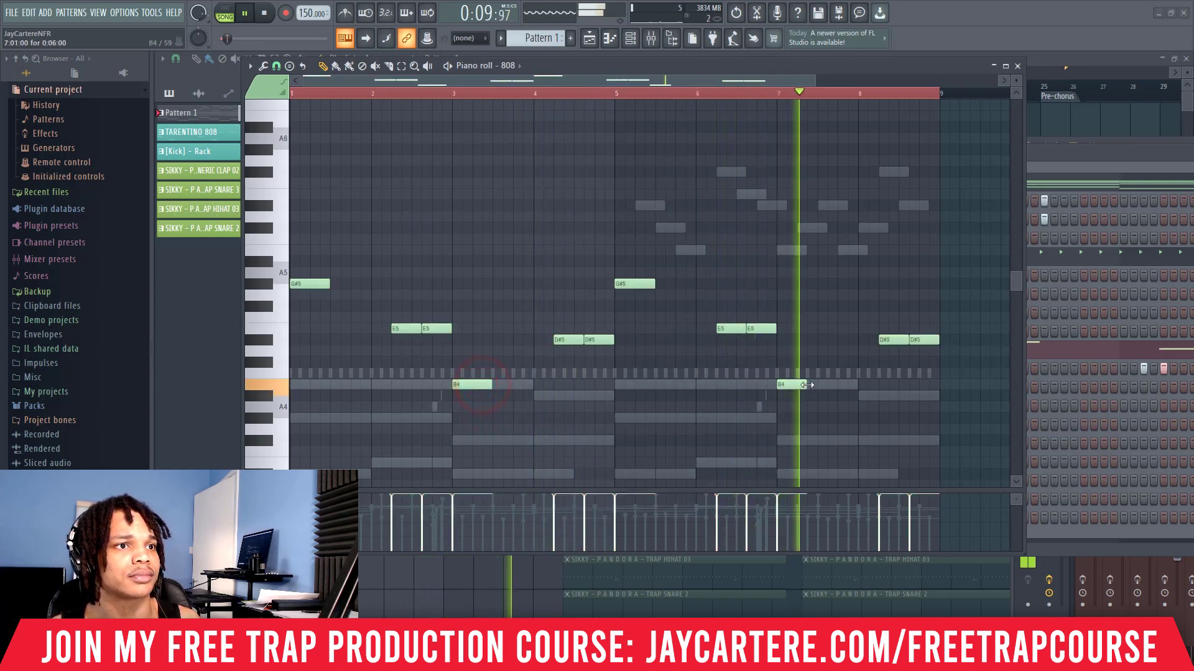
left_click_drag(807, 385, 817, 385)
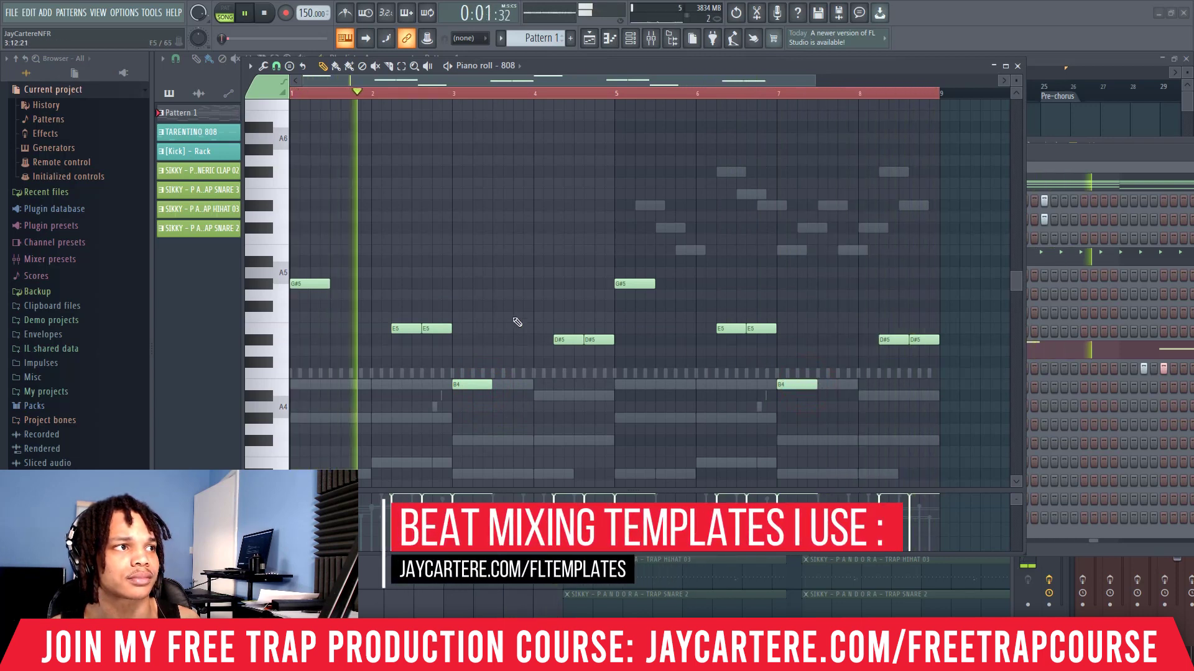
key("space")
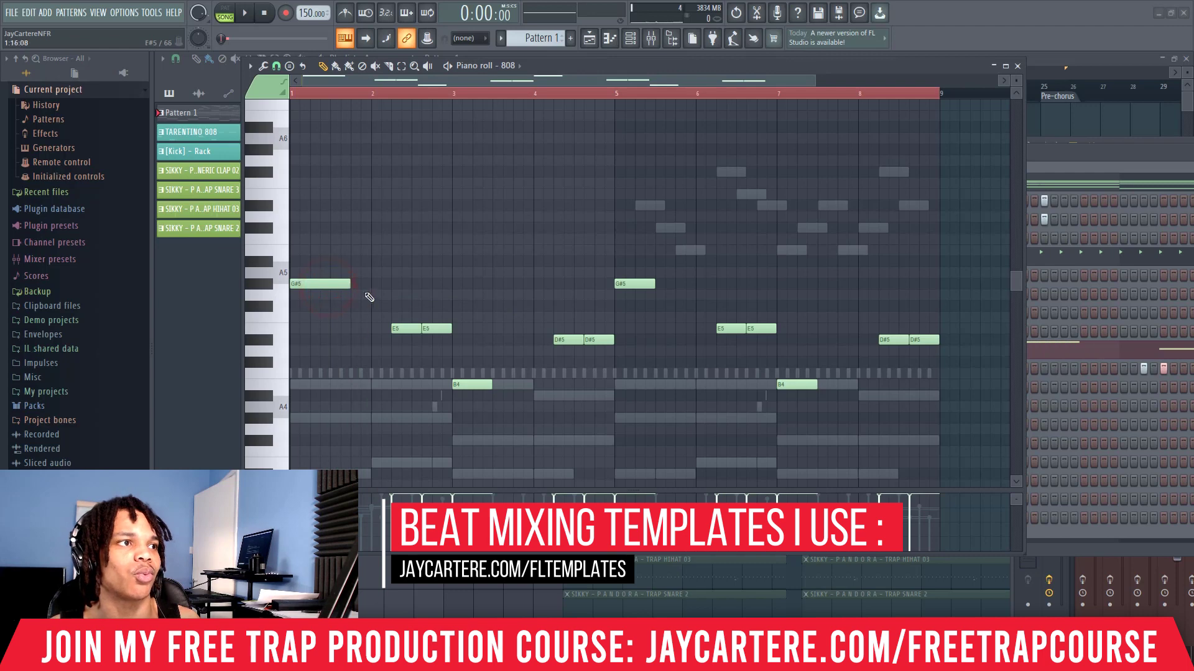
Lengthen the bar 3 B4 and bar 5 G#5 notes to three beats and audition the bassline
left_click_drag(491, 384, 511, 384)
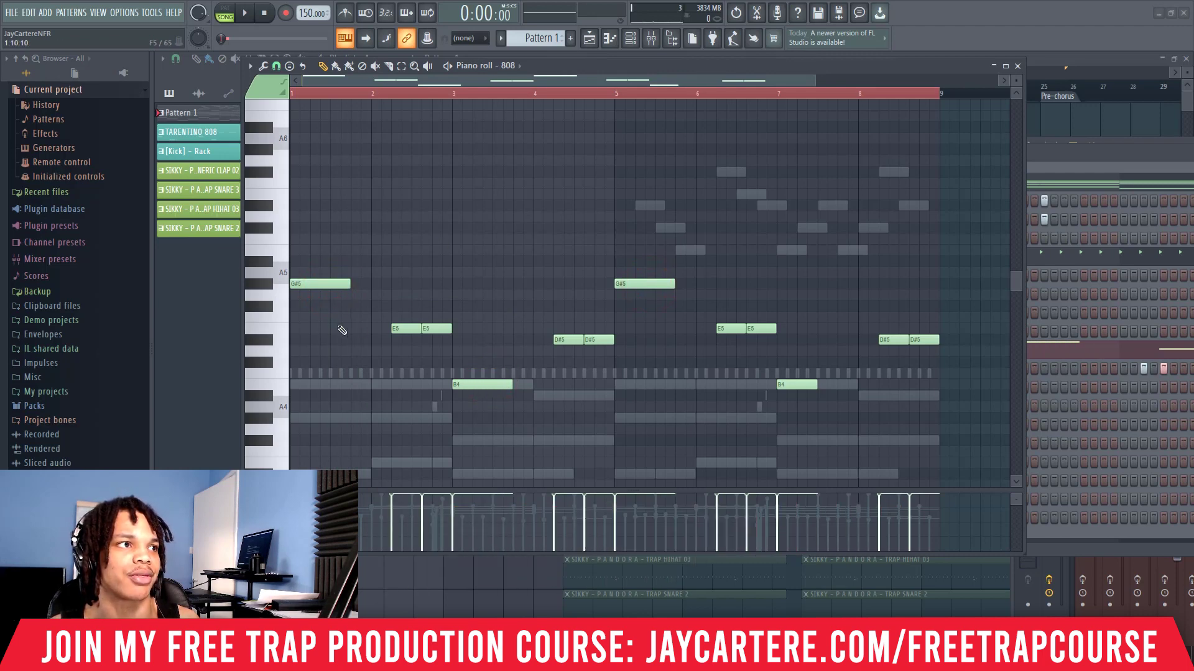
key("space")
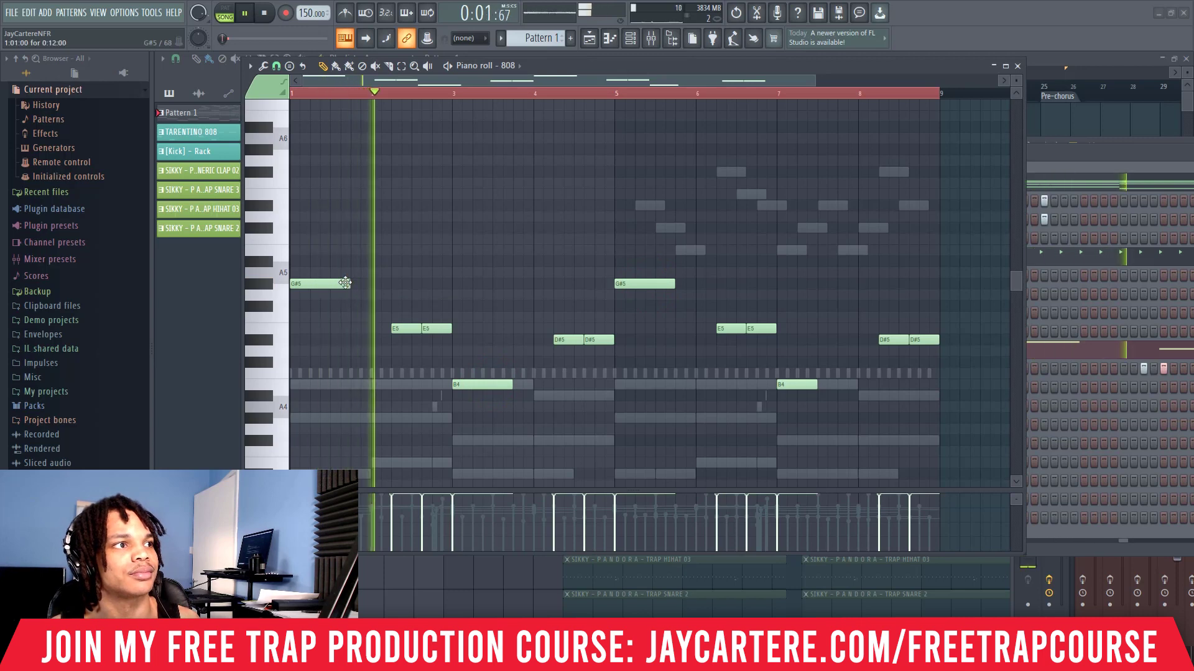
key("space")
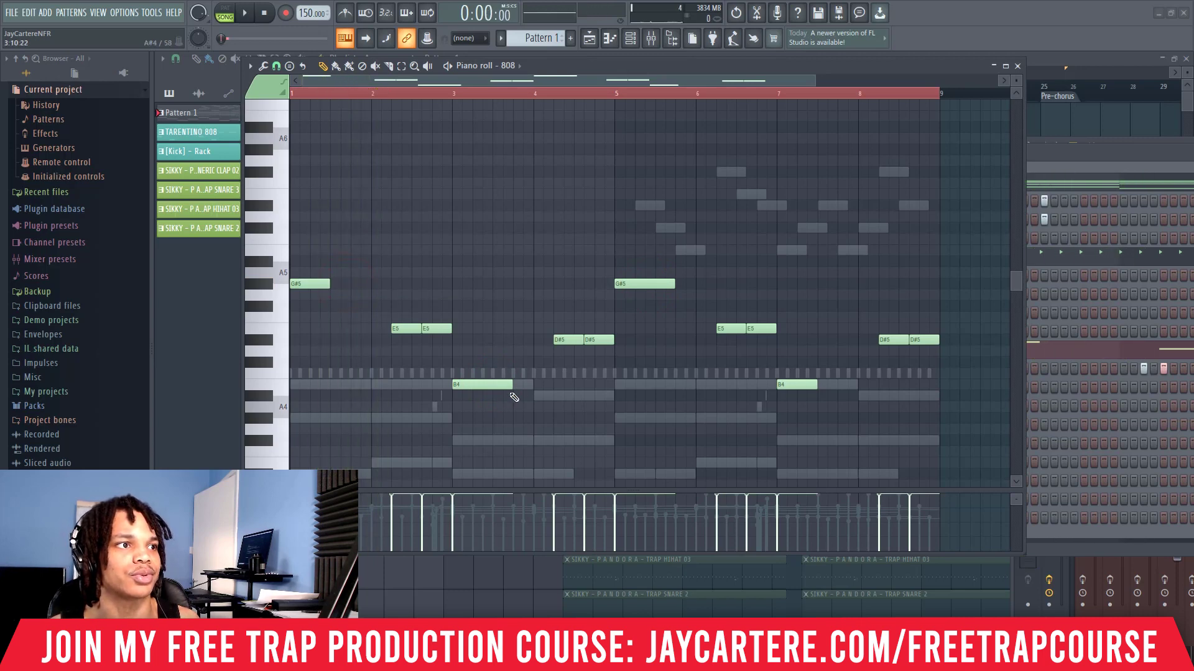
Unmute the Clap 1, Clap 2 and Hi Hat channels and audition the eight-bar 808 loop with them
left_click(1091, 158)
left_click(821, 218)
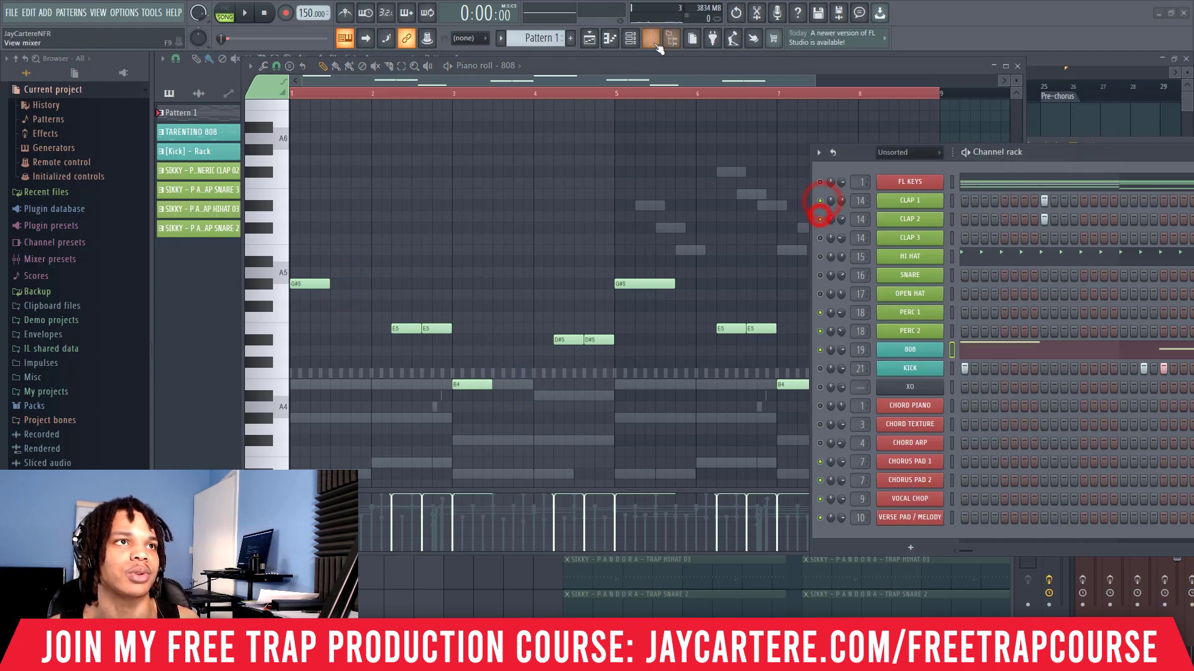
key("space")
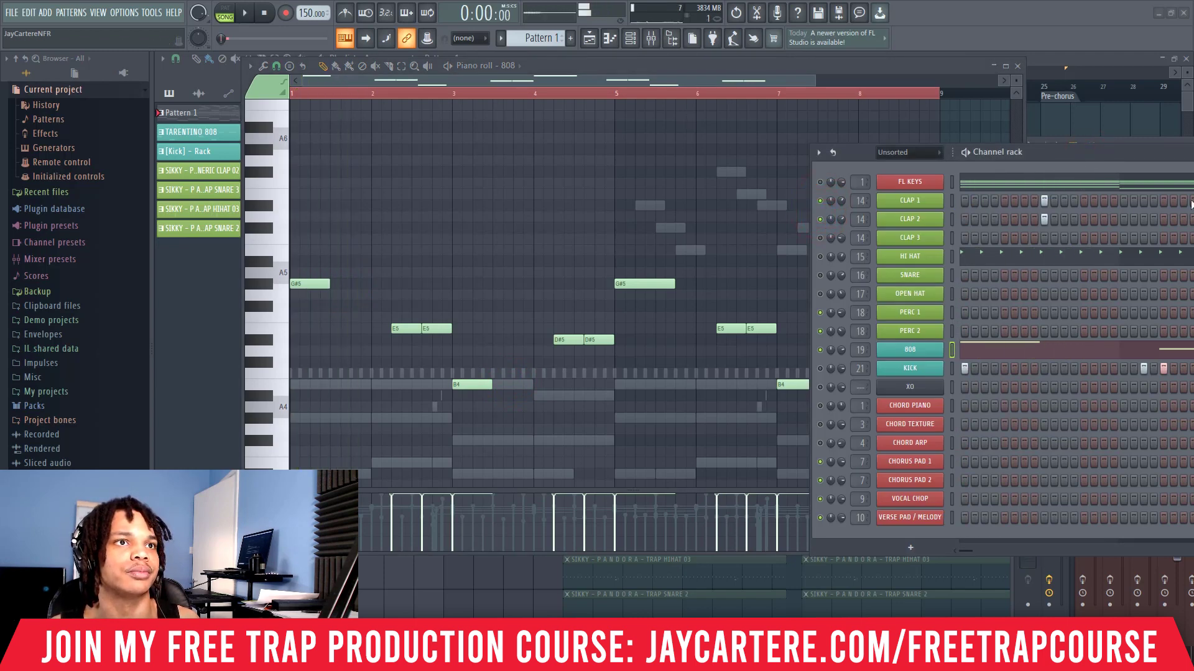
left_click_drag(1126, 159, 1187, 173)
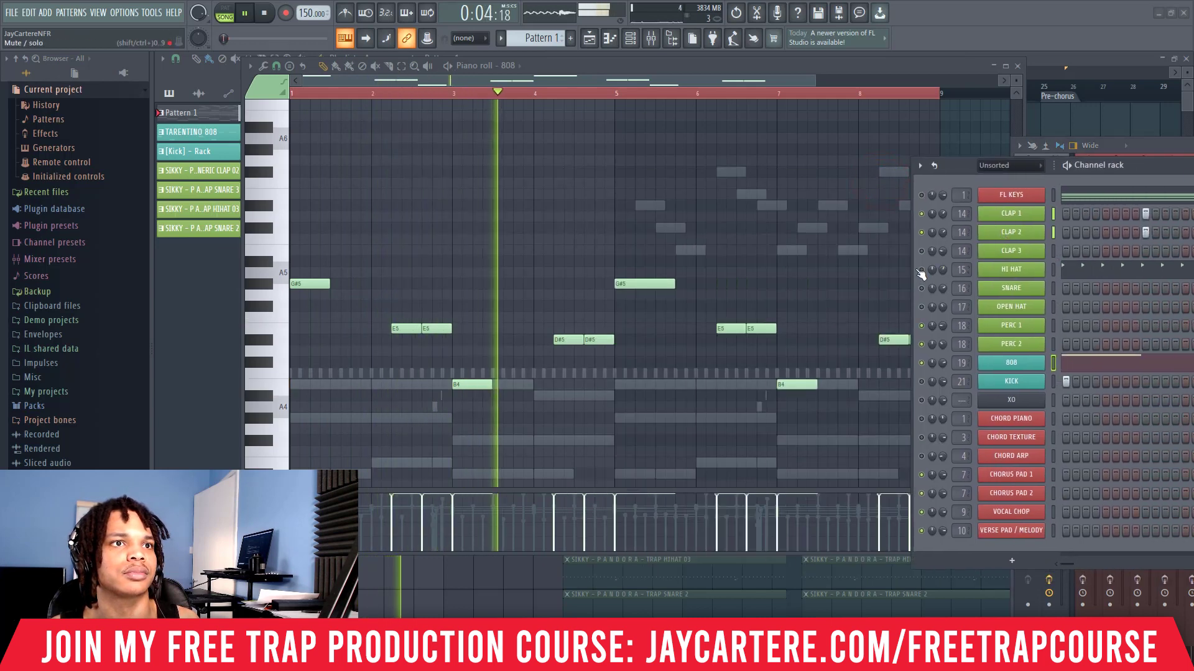
key("space")
key("space")
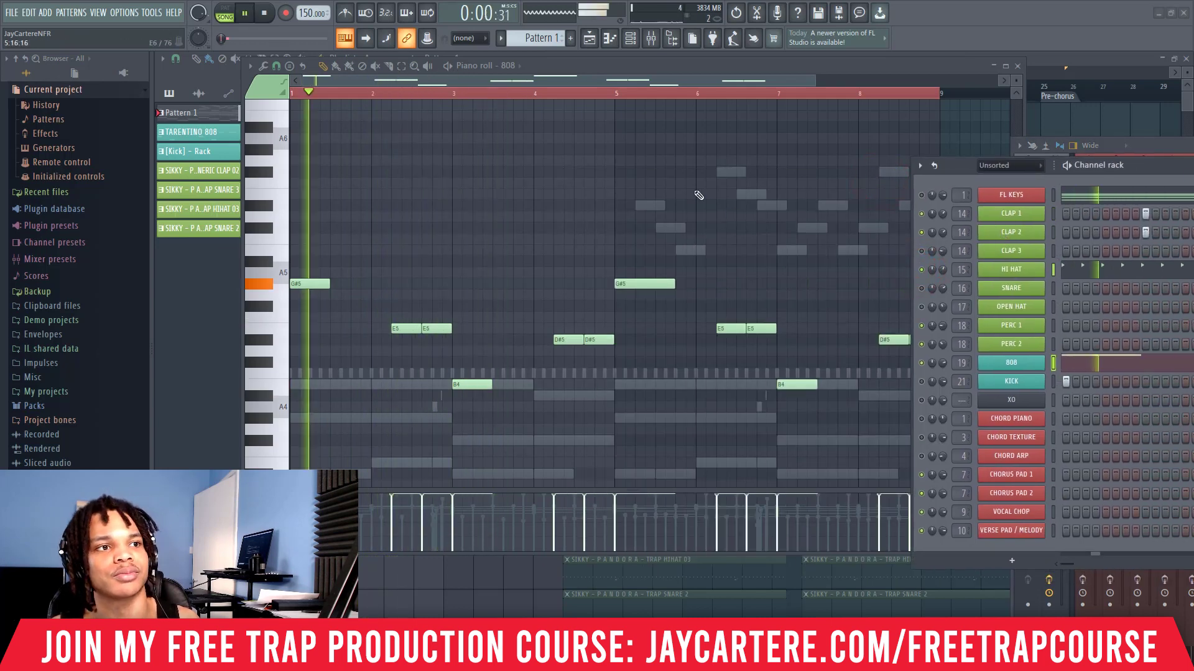
left_click(957, 167)
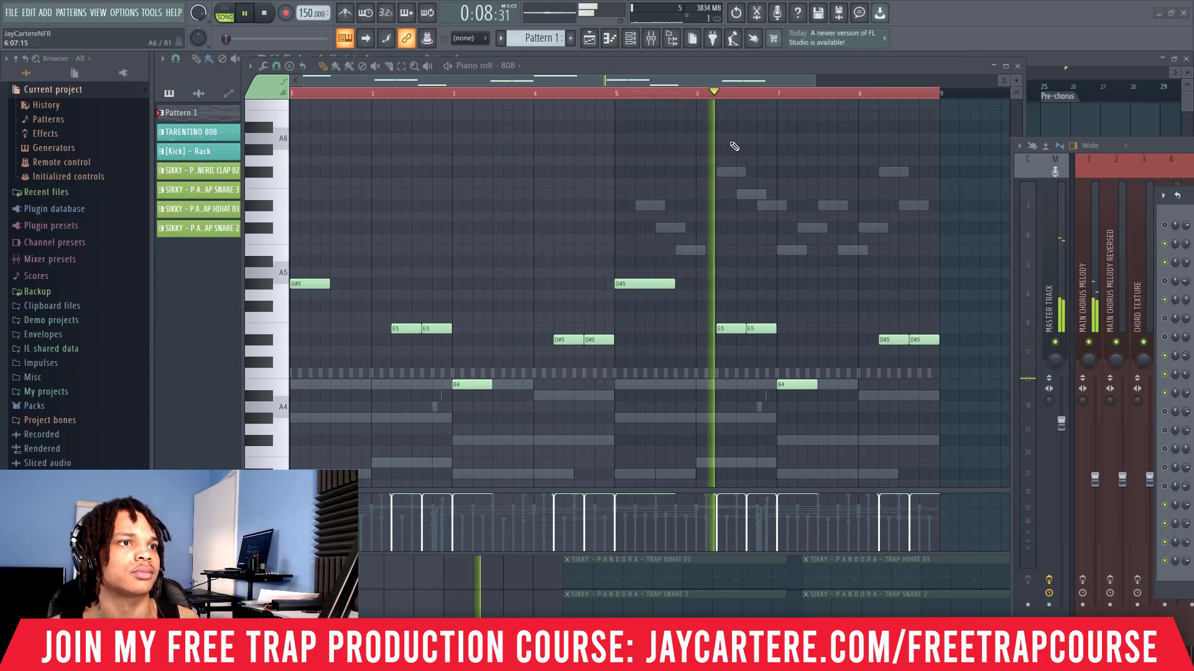
left_click_drag(816, 79, 886, 79)
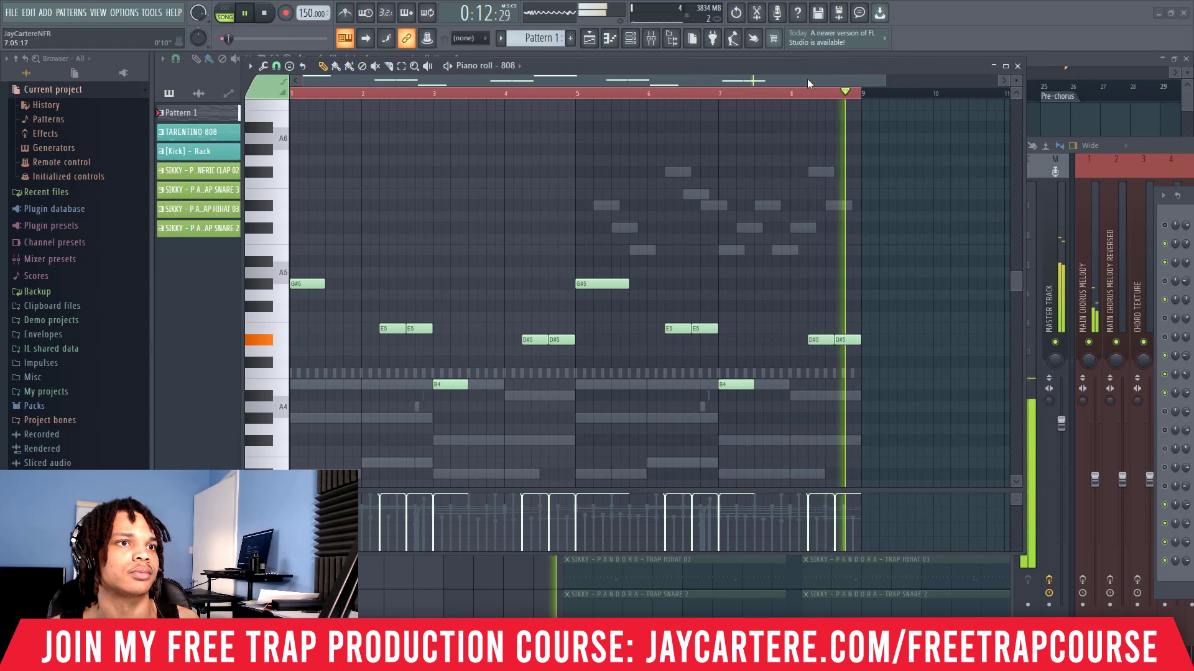
key("space")
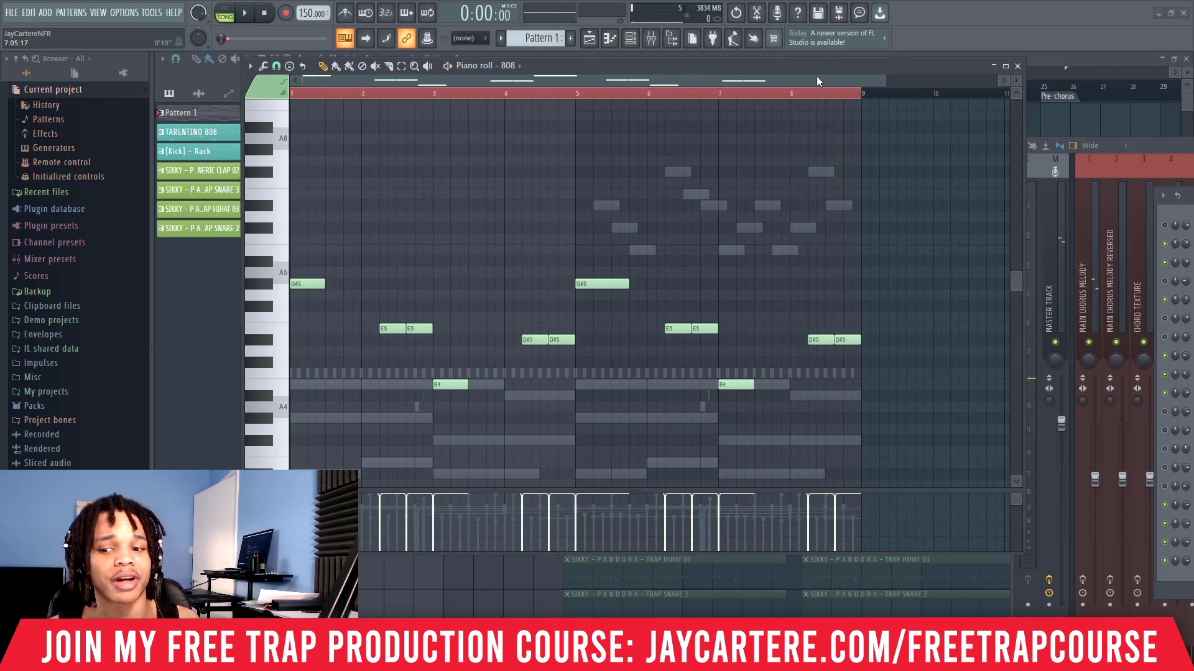
Add a half-beat E5 note directly before the E5 pairs in bars 2 and 6, auditioning the loop
left_click_drag(885, 77, 614, 85)
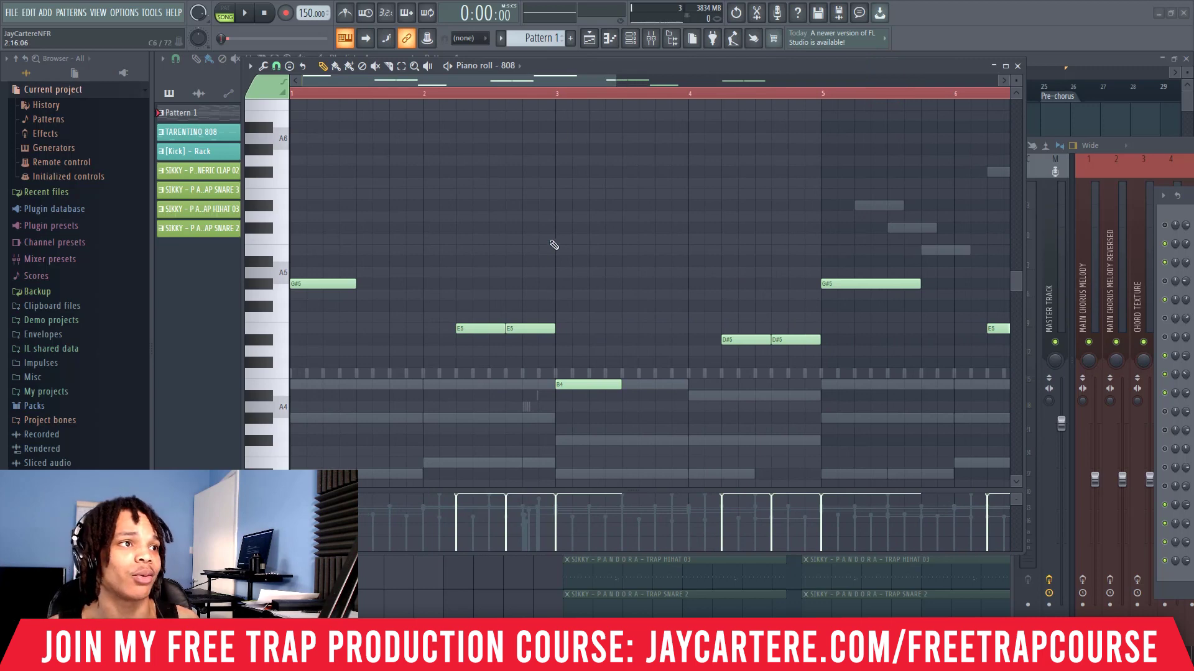
left_click(442, 317)
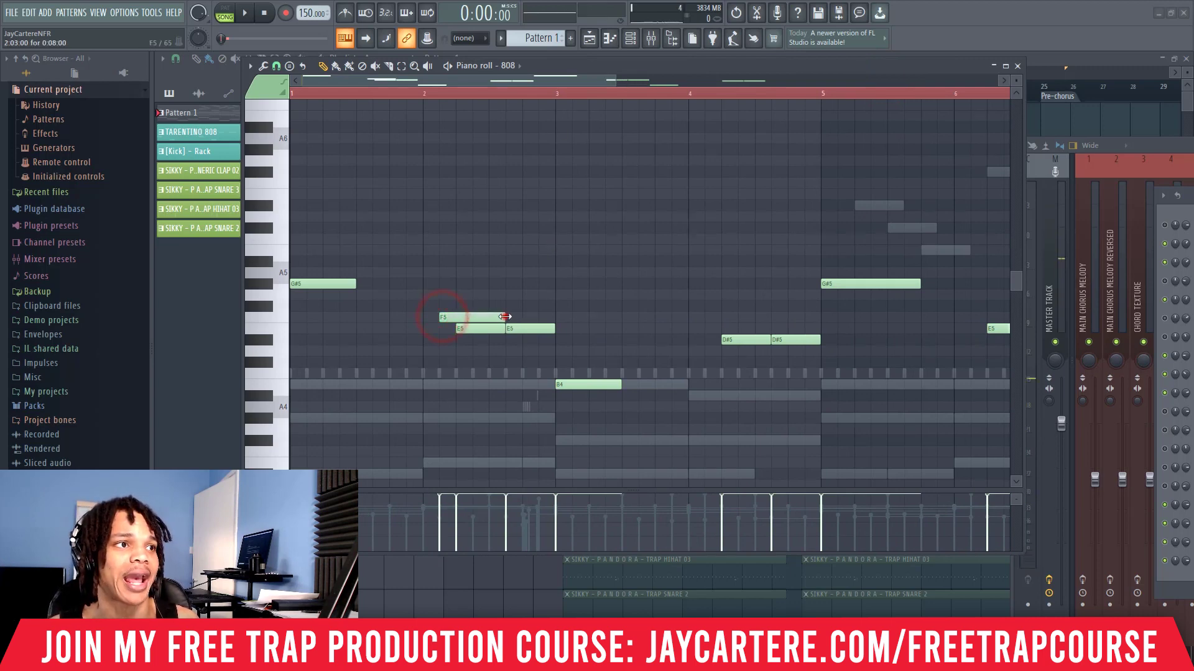
right_click(446, 318)
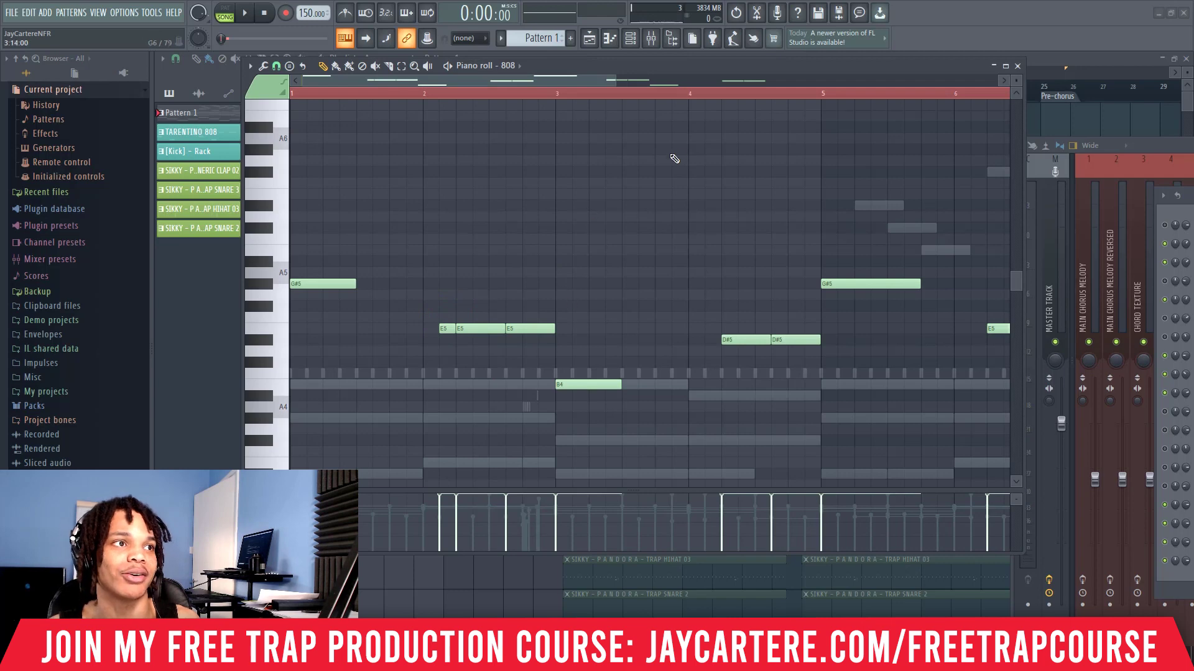
key("space")
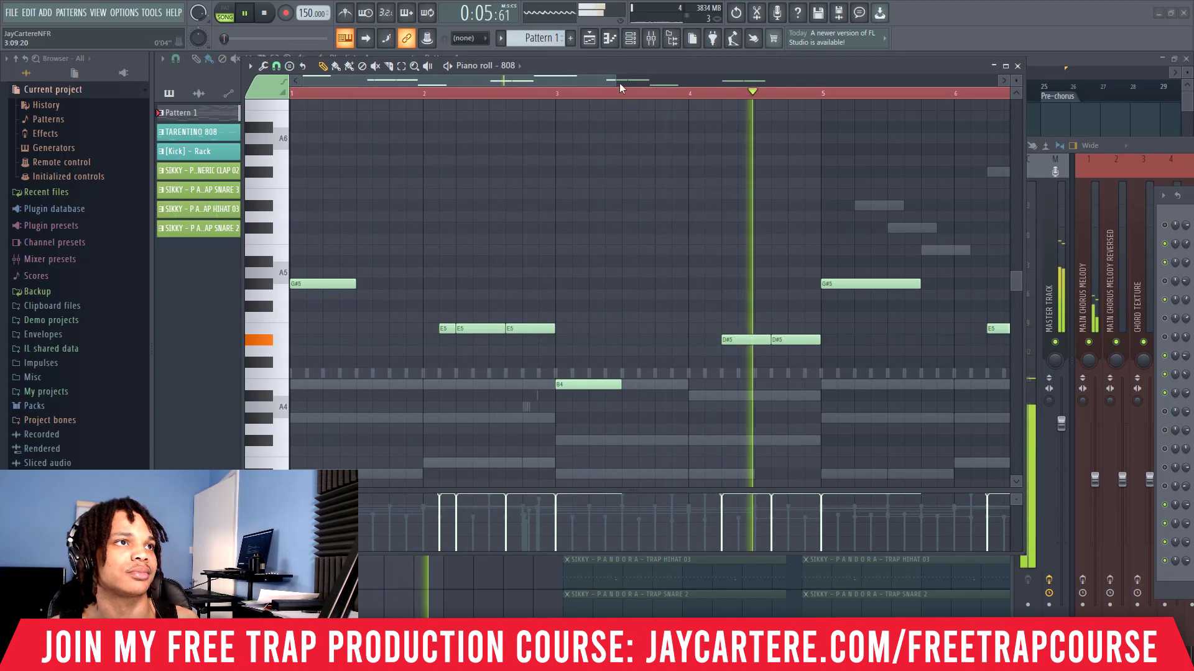
scroll(620, 88, "down", 2)
left_click(750, 328)
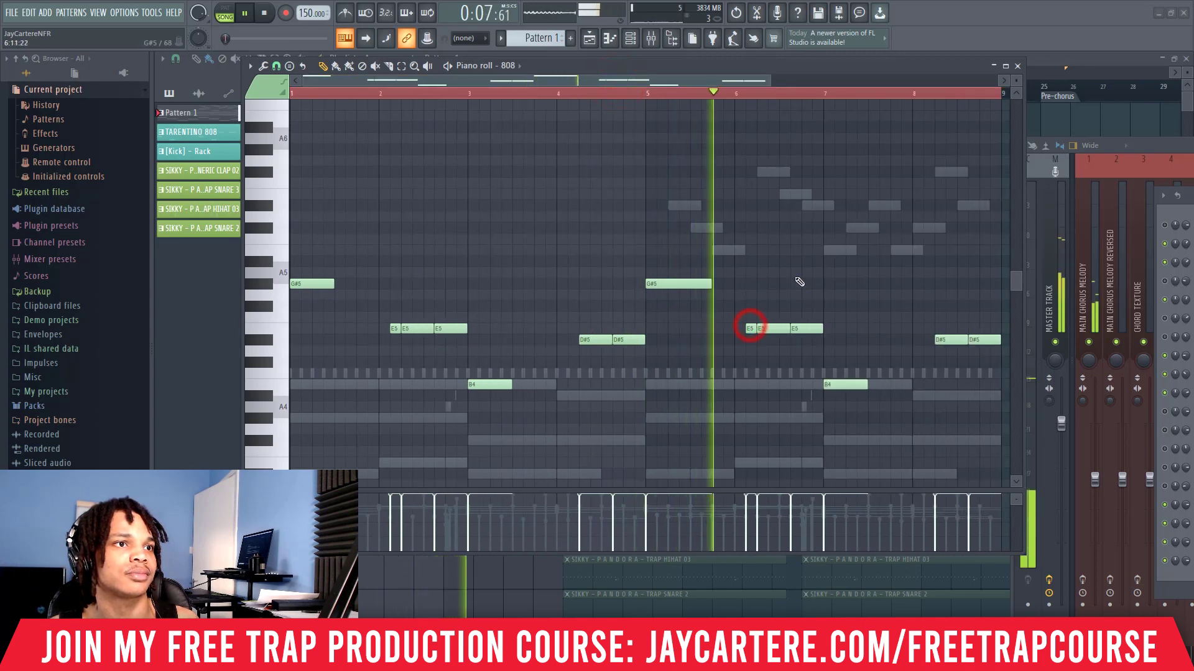
key("space")
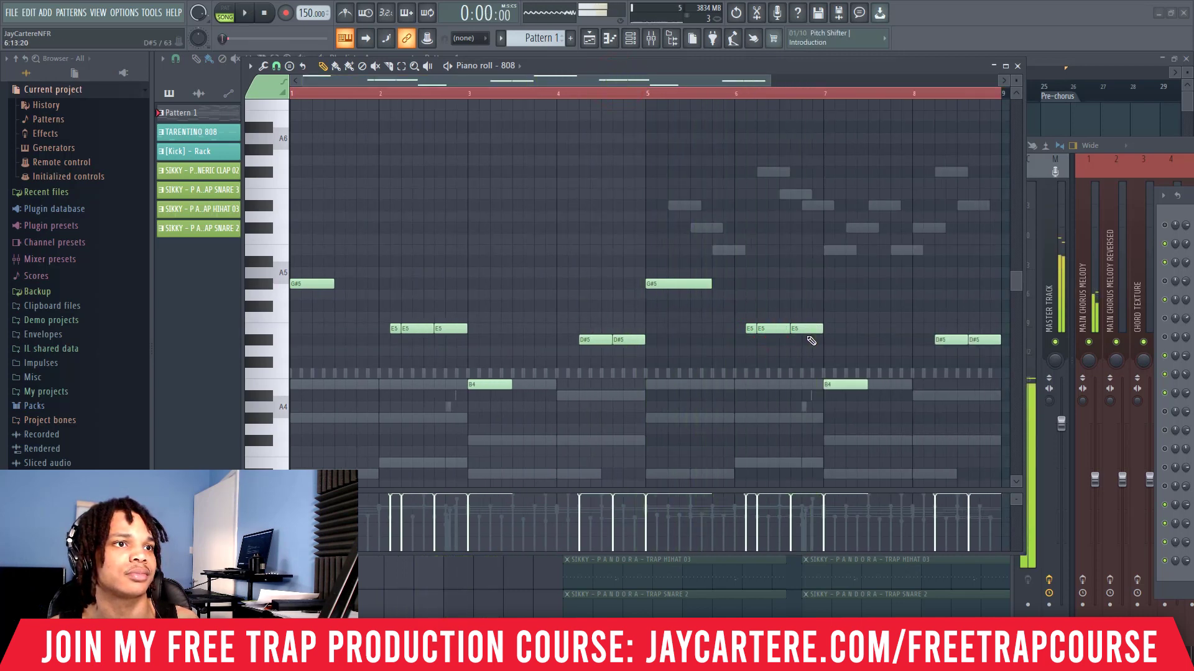
Try splitting the last E5 note of bar 6 into shorter repeats at different positions, playing back each version
left_click(802, 328)
key("space")
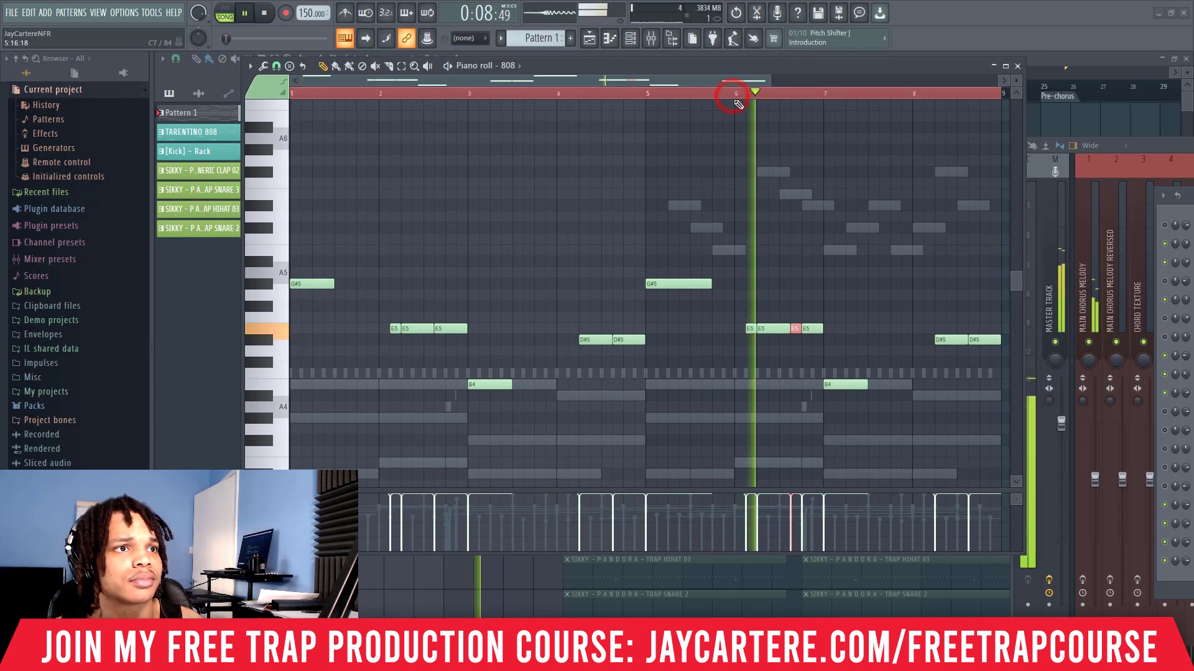
key("space")
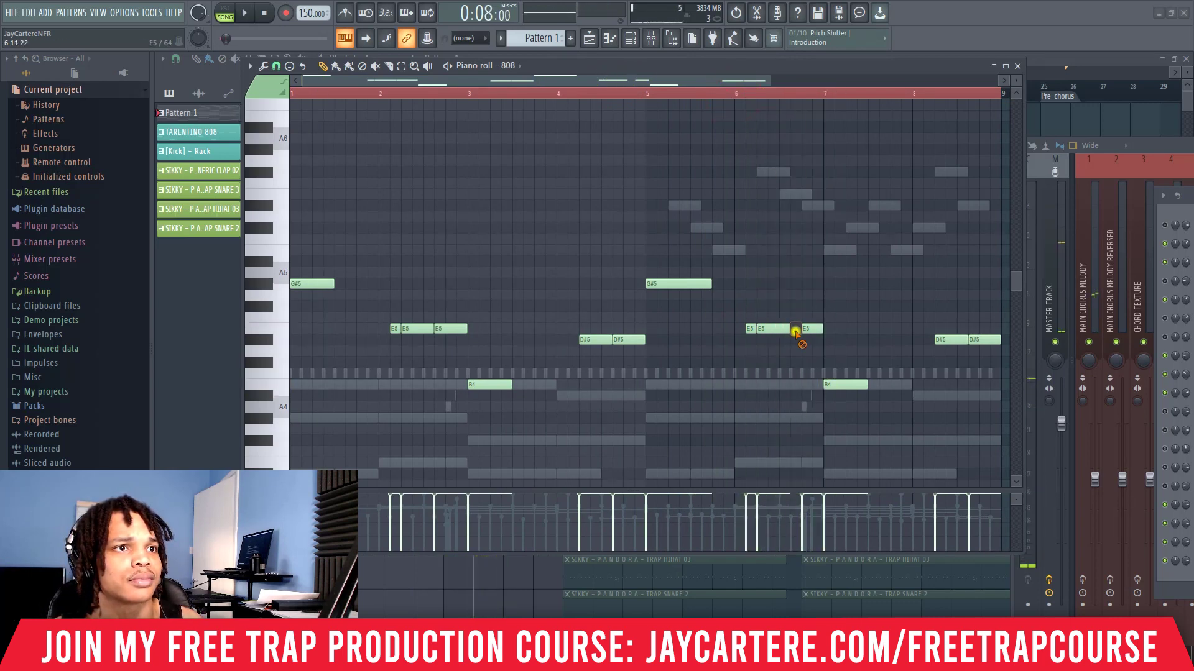
key("space")
mouse_move(805, 328)
left_mouse_down()
mouse_move(818, 331)
mouse_move(797, 335)
mouse_move(822, 334)
left_mouse_up()
key("space")
key("space")
key("space")
key("space")
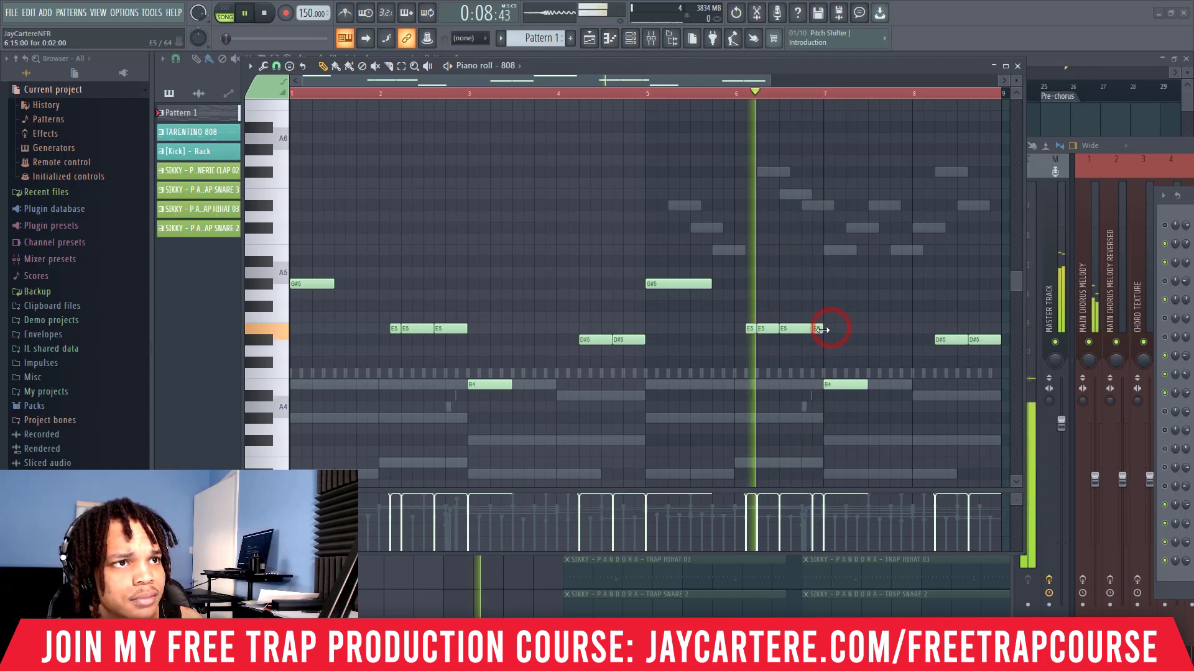
key("space")
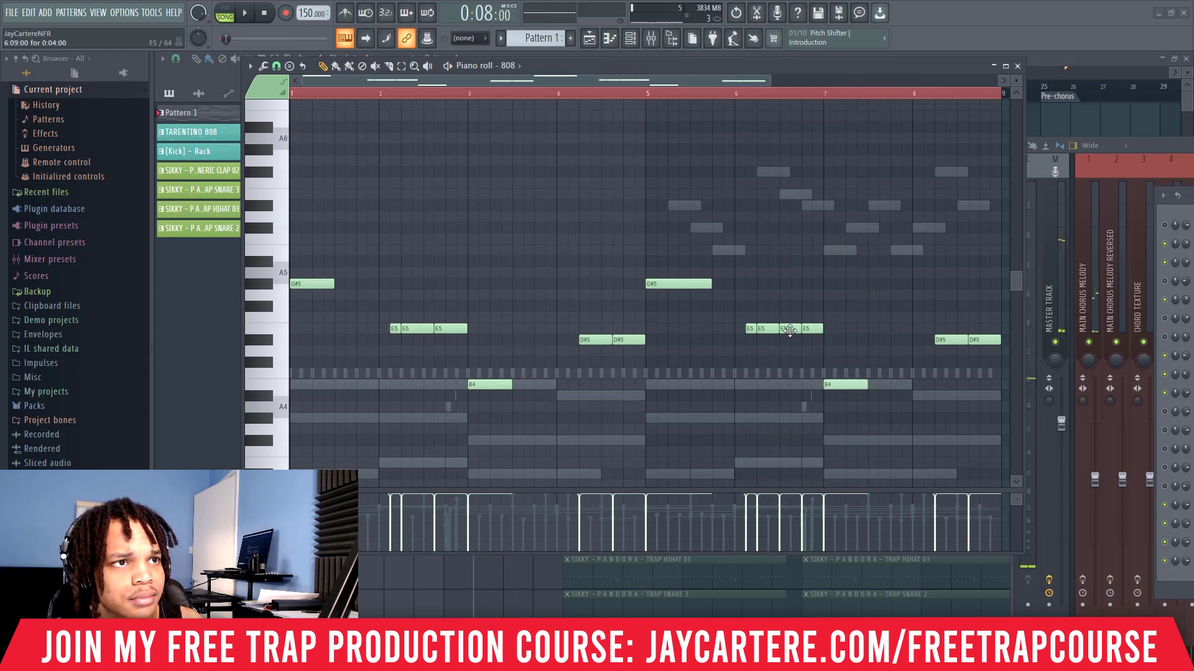
Try a half-beat E5 repeat at the end of bar 6, audition it, and remove it again
left_click(816, 329)
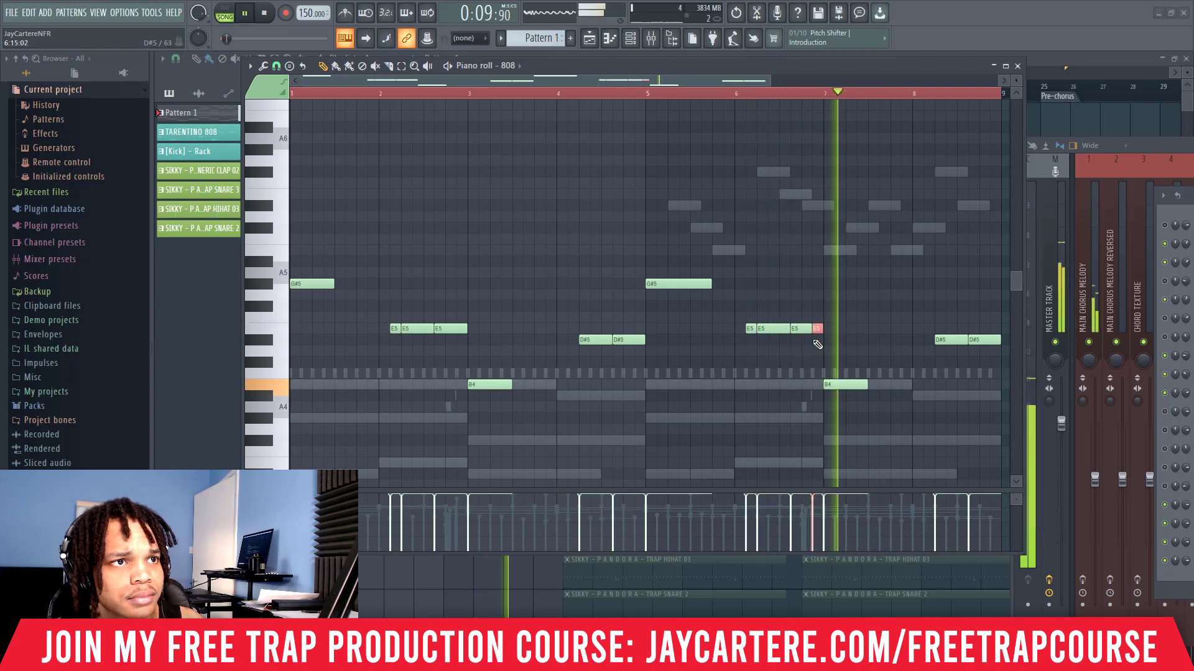
left_click_drag(770, 81, 902, 83)
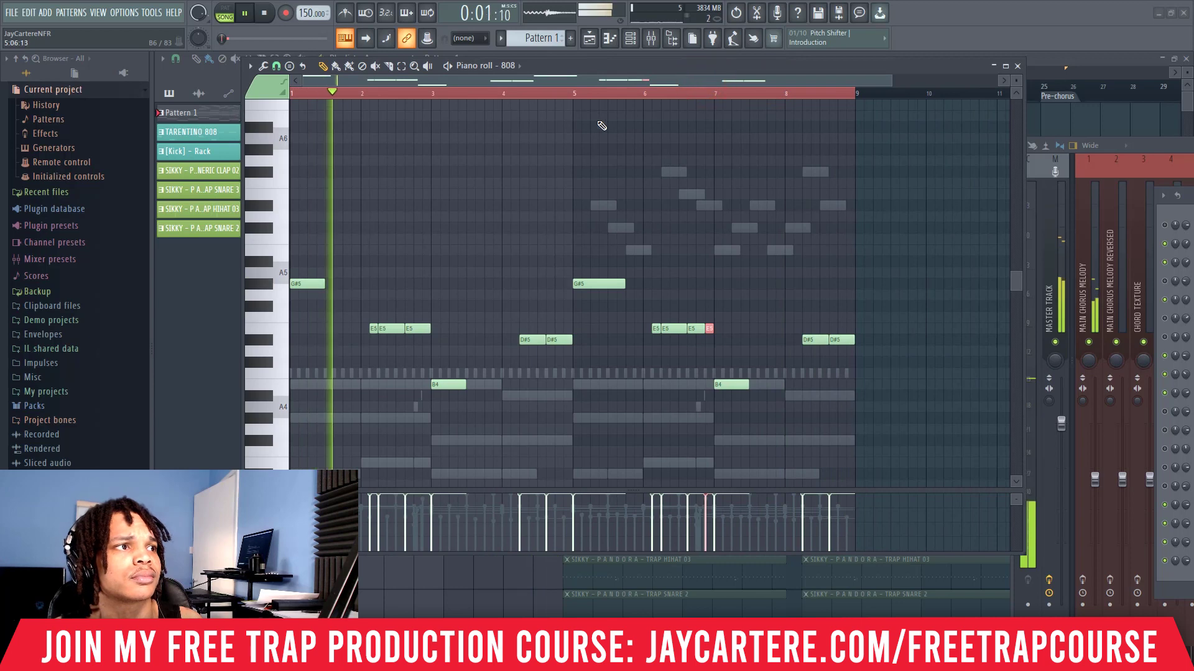
key("space")
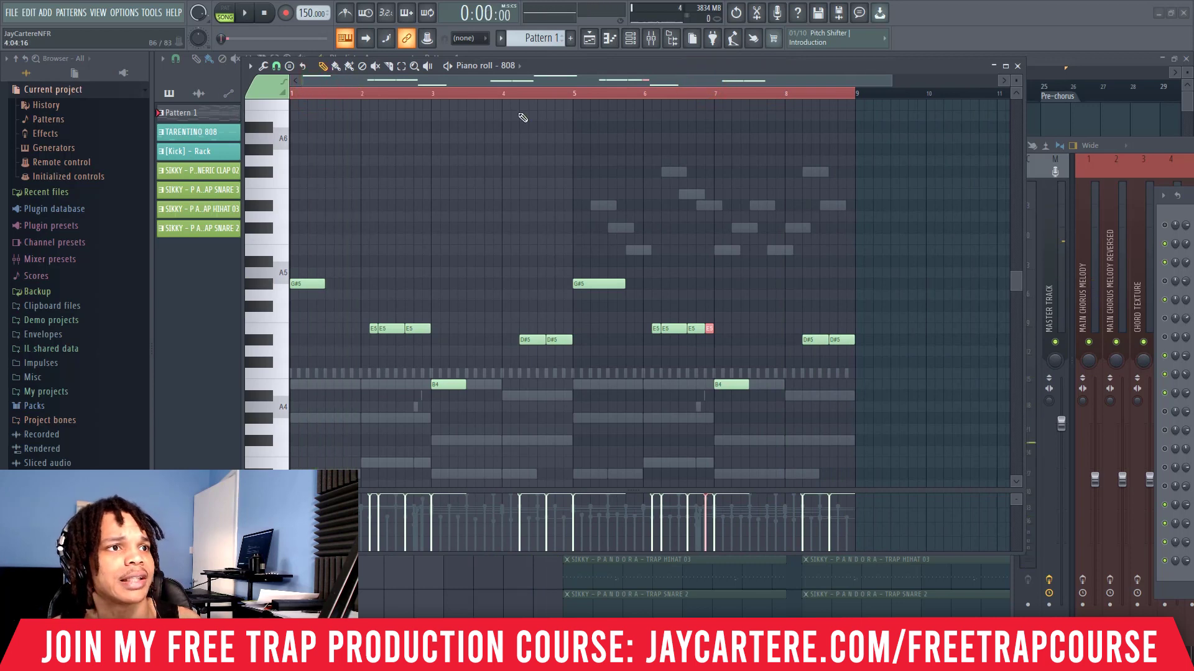
key("space")
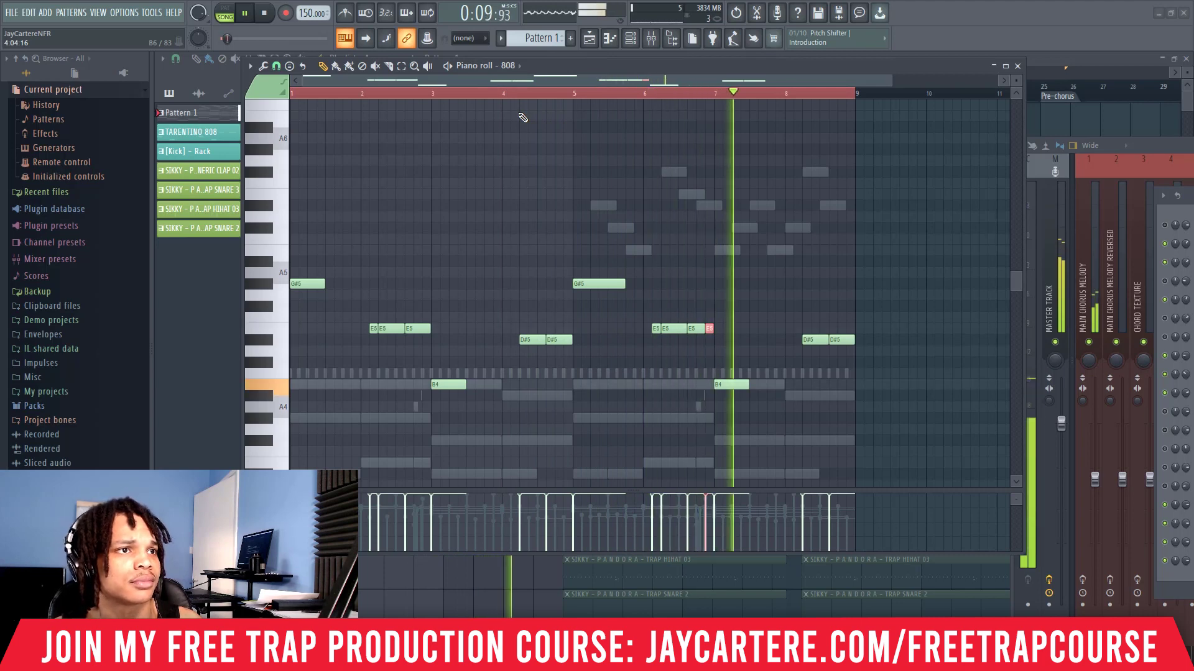
key("space")
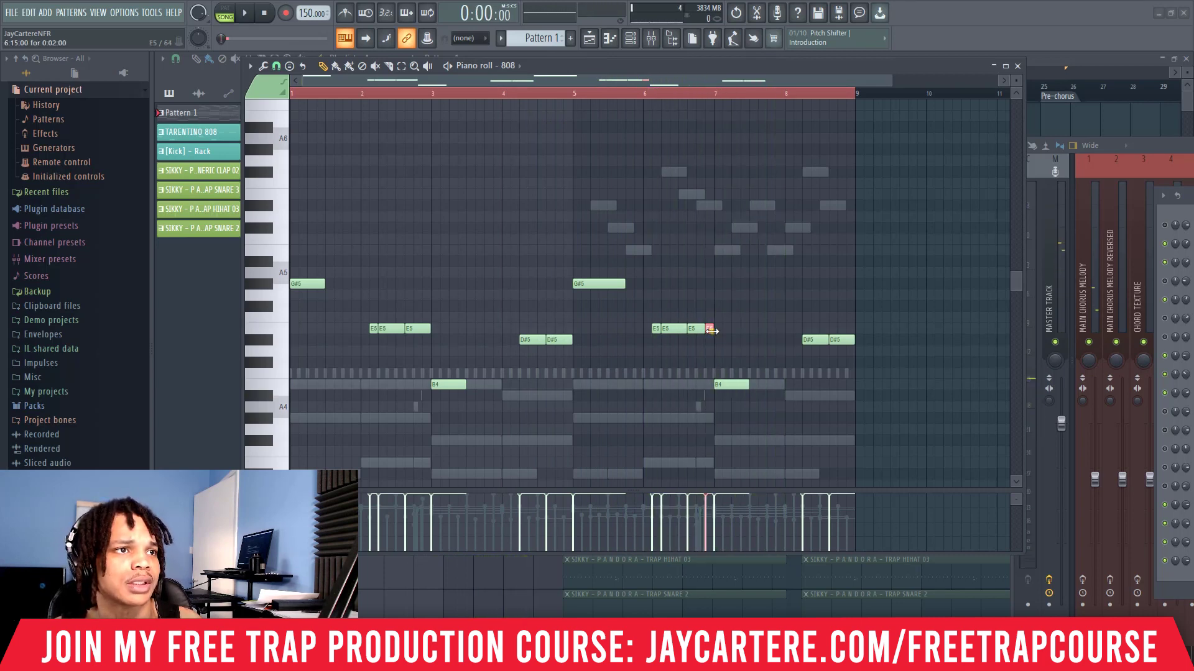
right_click(711, 331)
key("space")
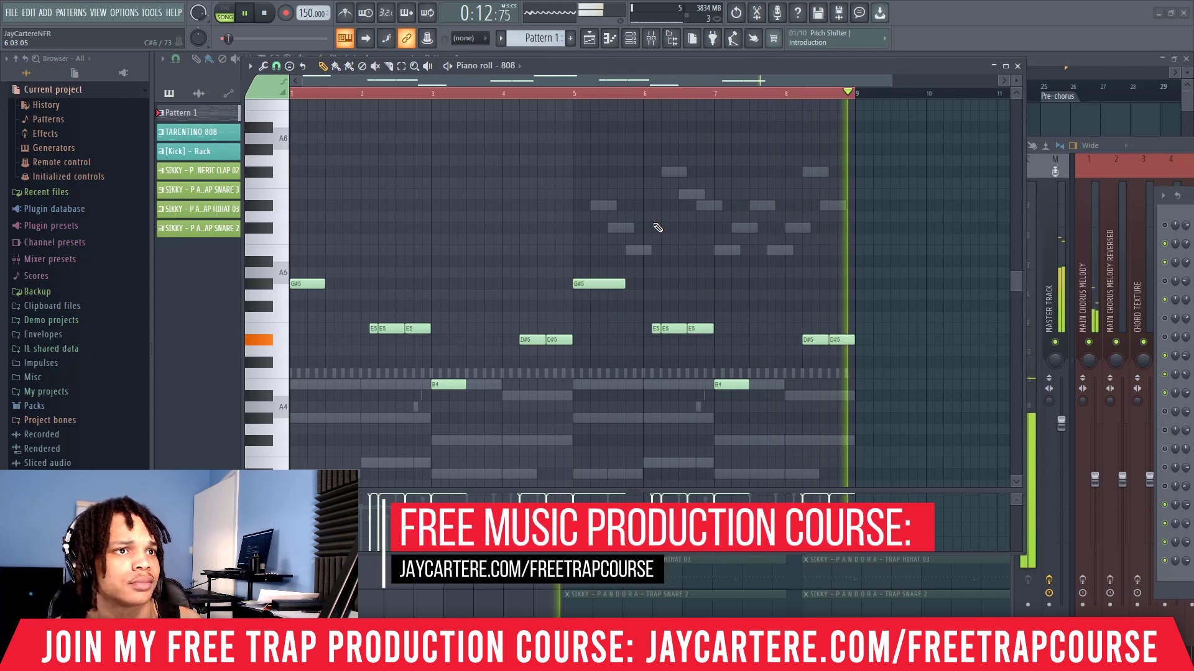
key("space")
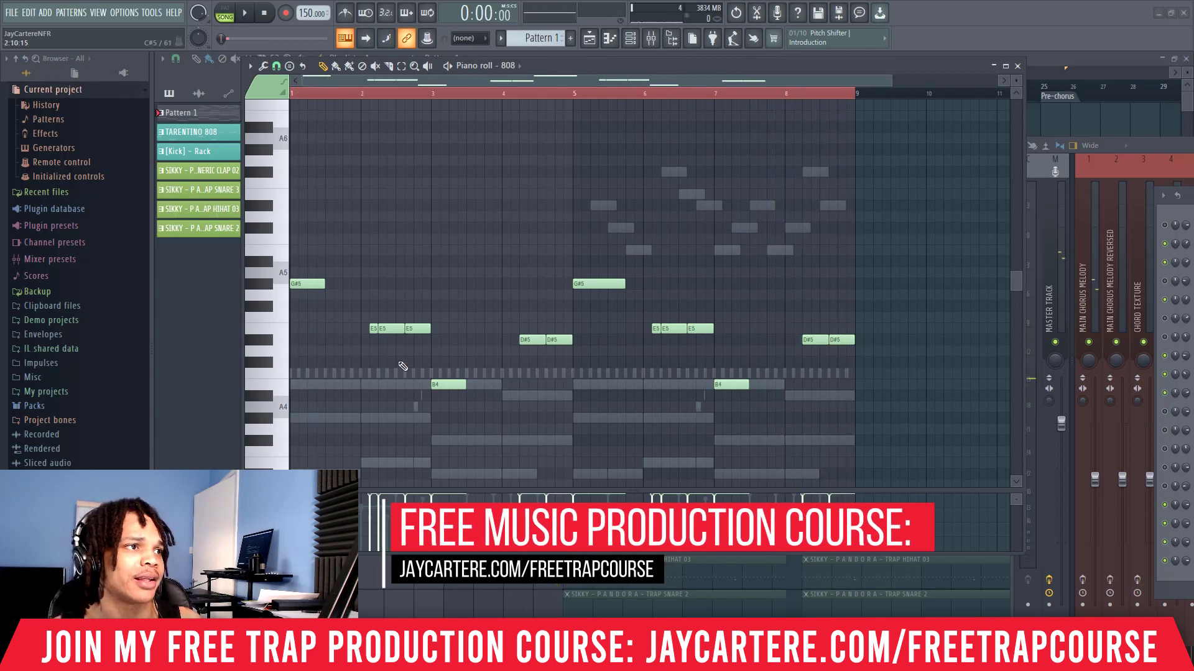
Try the first short E5 of bar 2 an octave higher during playback, and move it back to E5
left_click(373, 339)
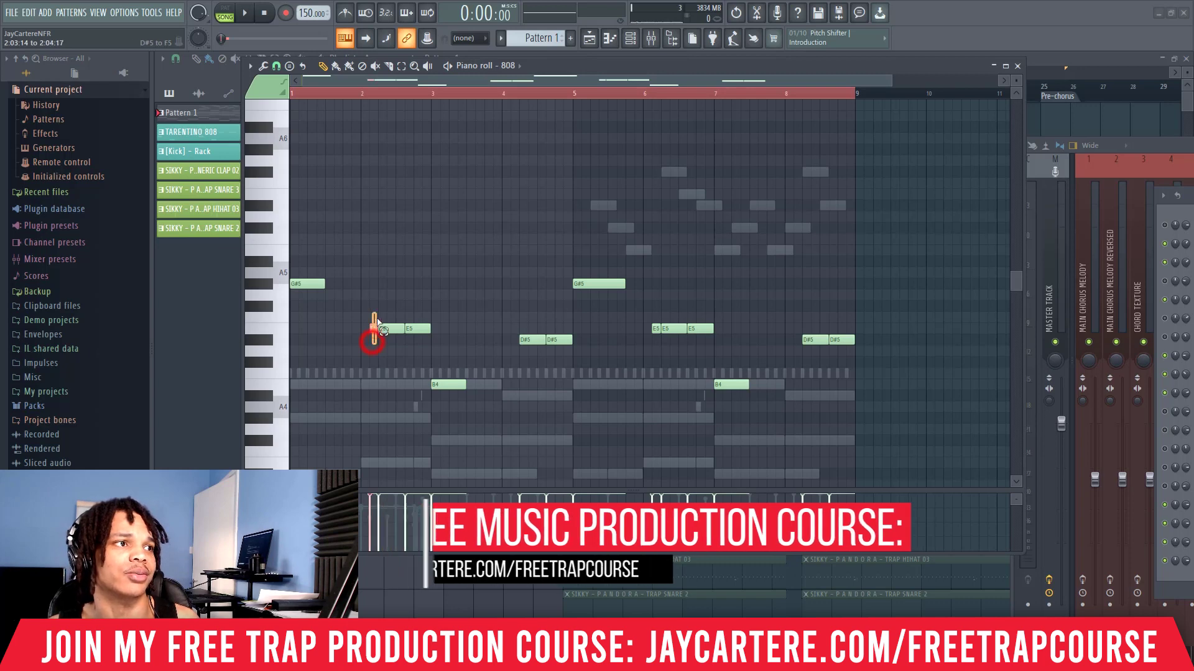
key("ctrl+Up")
key("space")
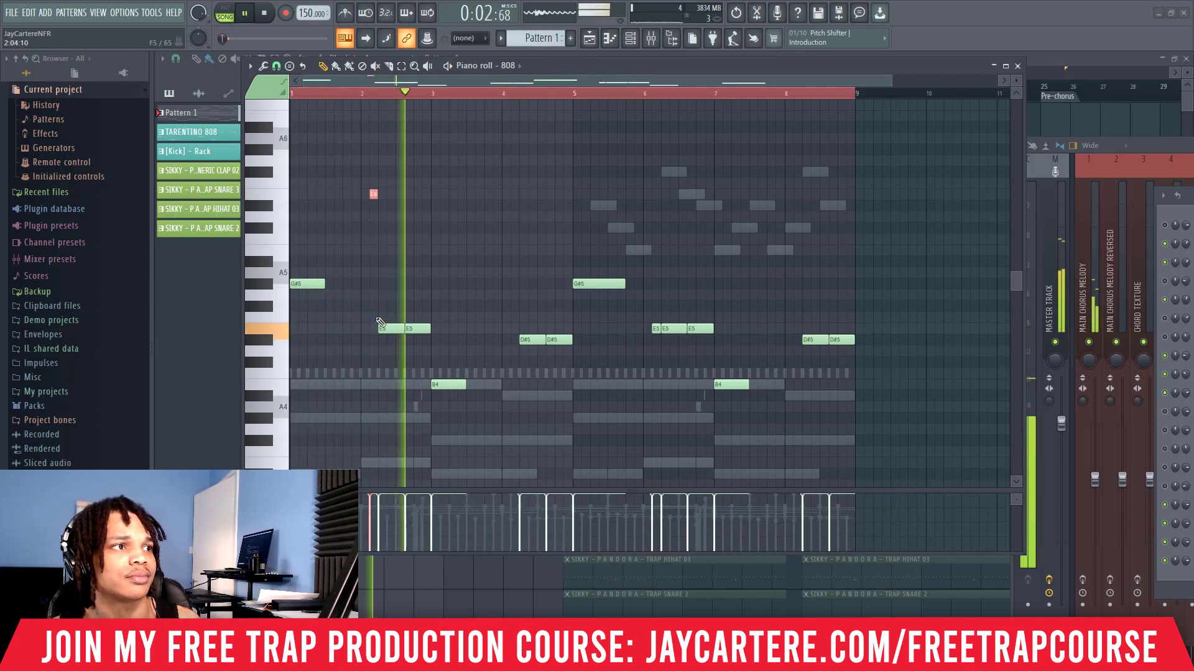
key("space")
key("ctrl+Down")
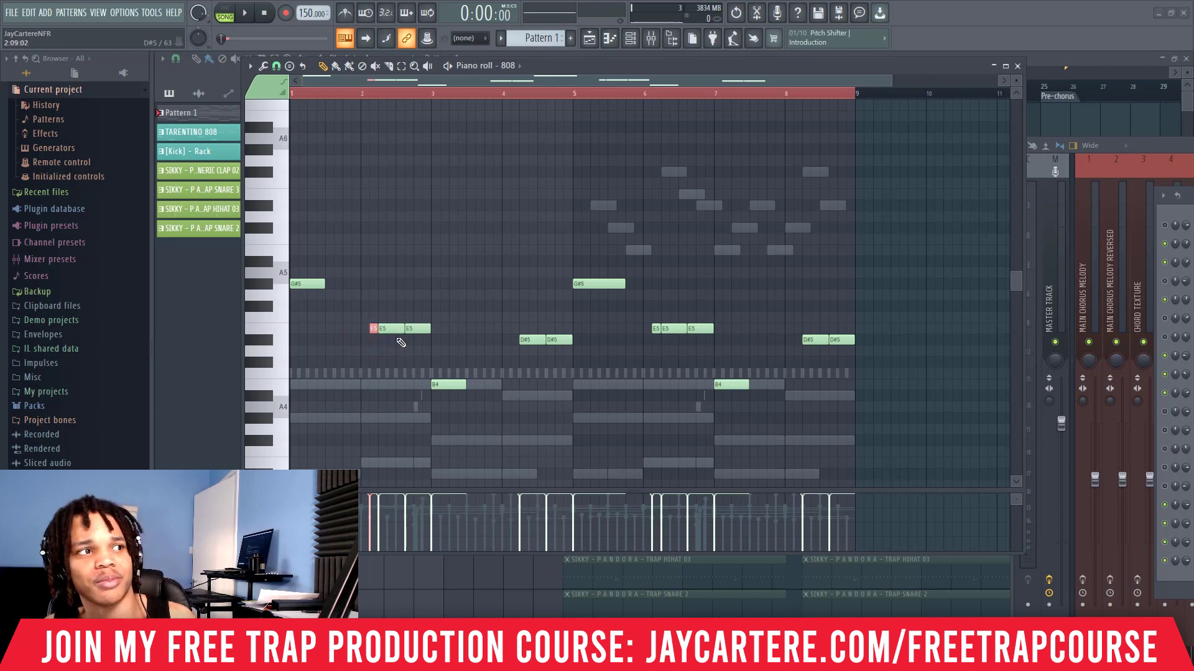
Try a half-beat E6 octave jump at the end of bar 2's second E5, audition it, and rejoin the original note
left_click_drag(396, 328, 400, 194)
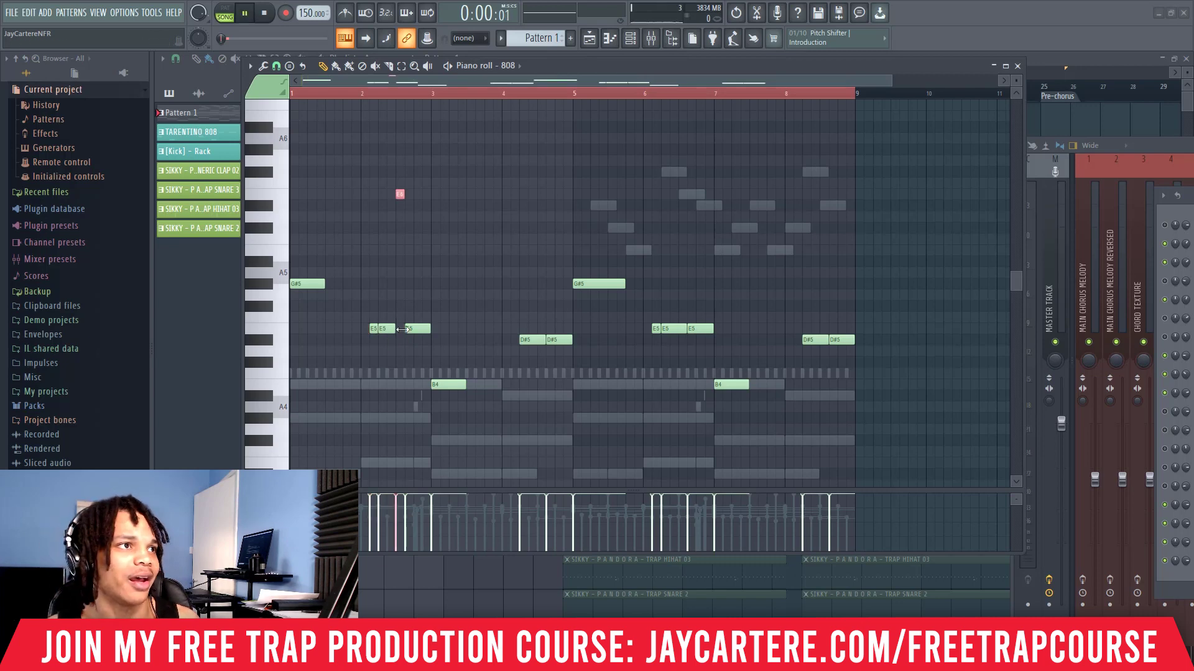
key("space")
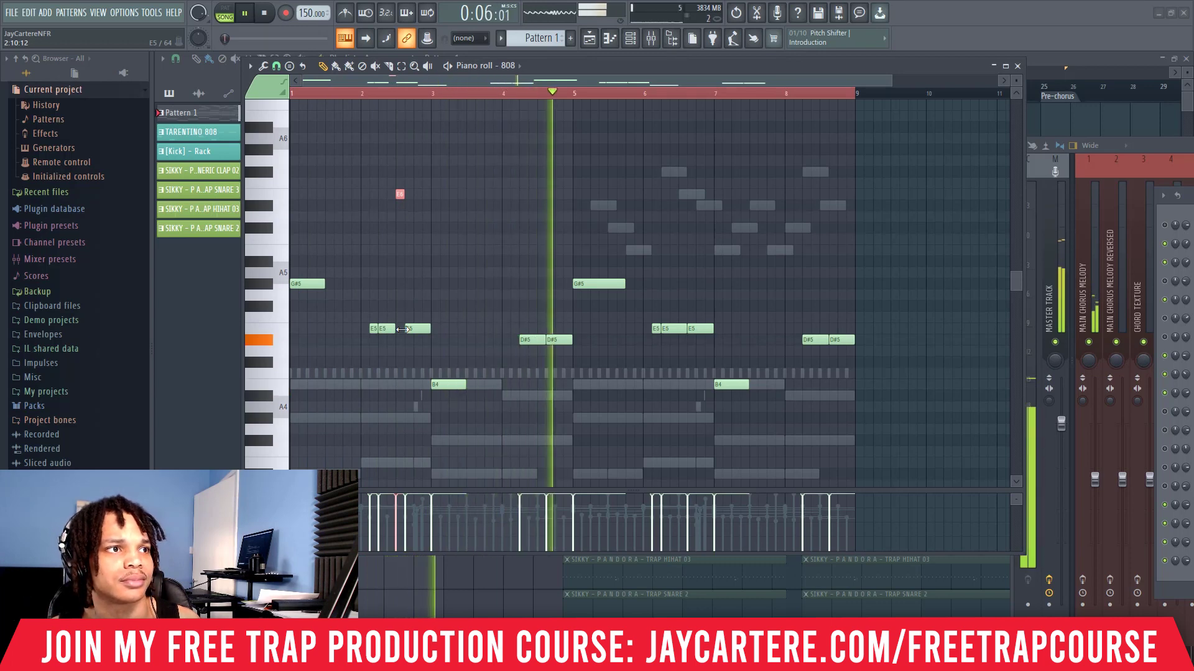
key("space")
key("ctrl+Down")
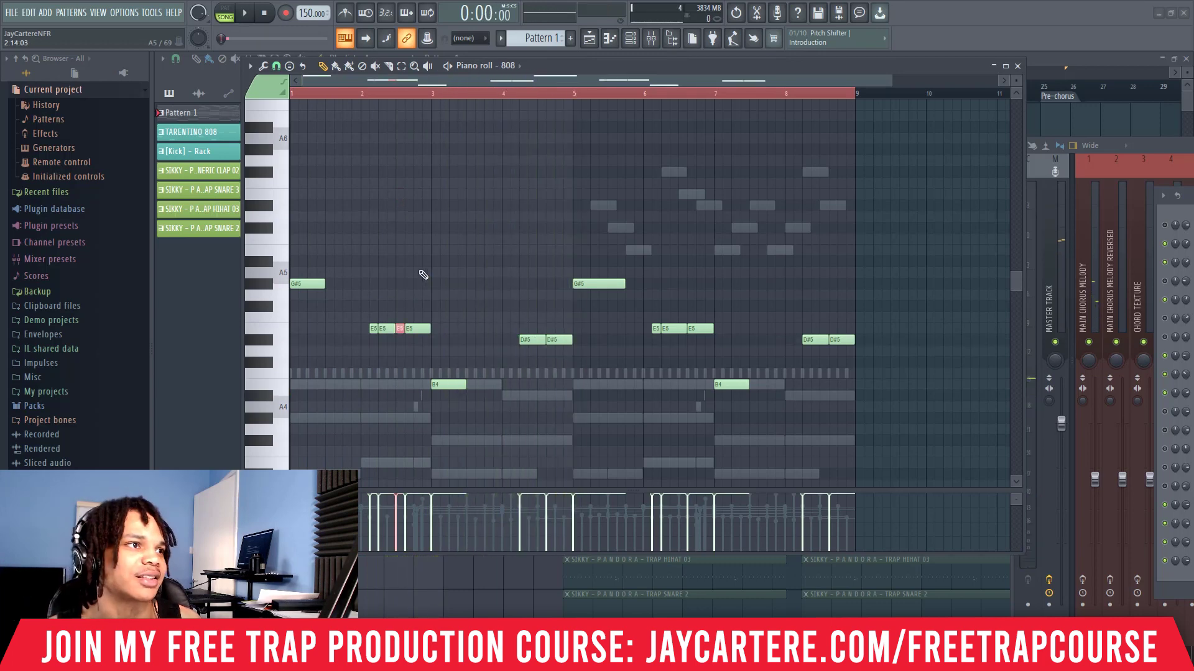
right_click(401, 327)
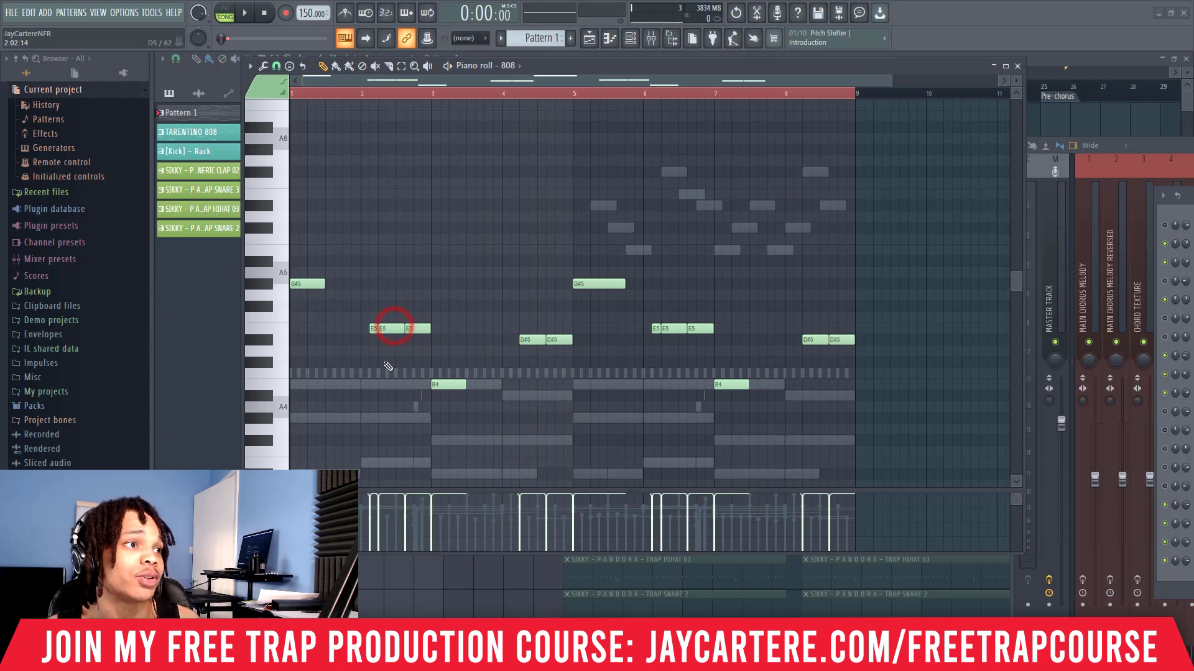
Try slicing the last E5 of bar 2 into a half-beat repeat and undo the split
left_click(417, 328)
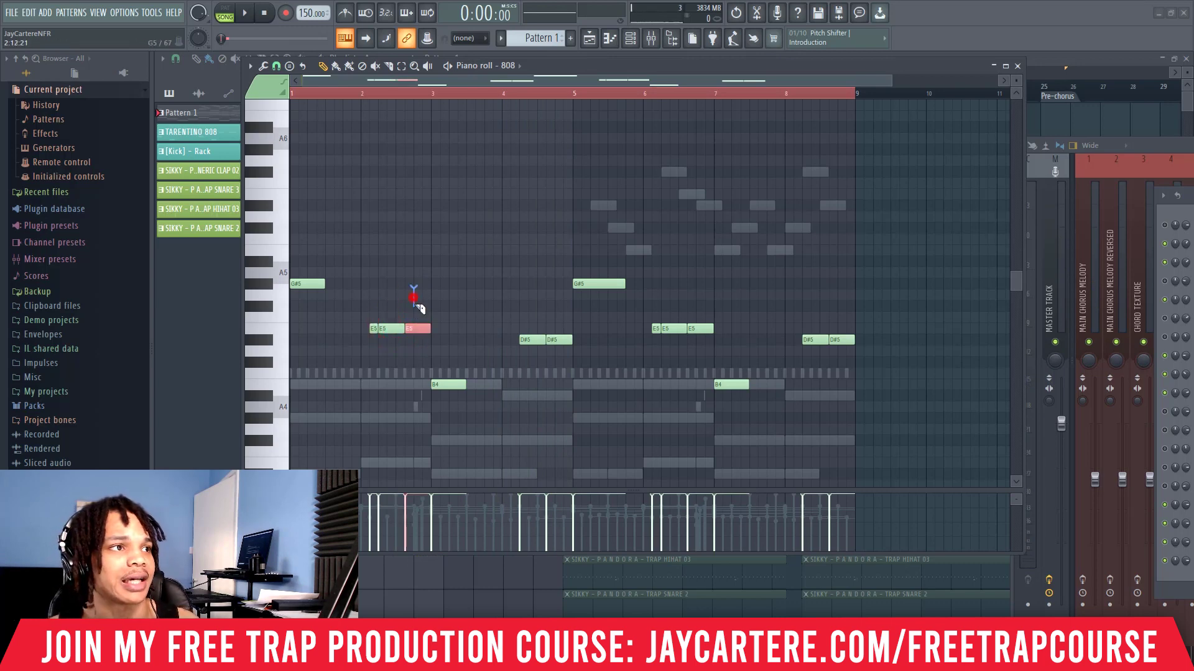
left_click_drag(415, 346, 416, 346)
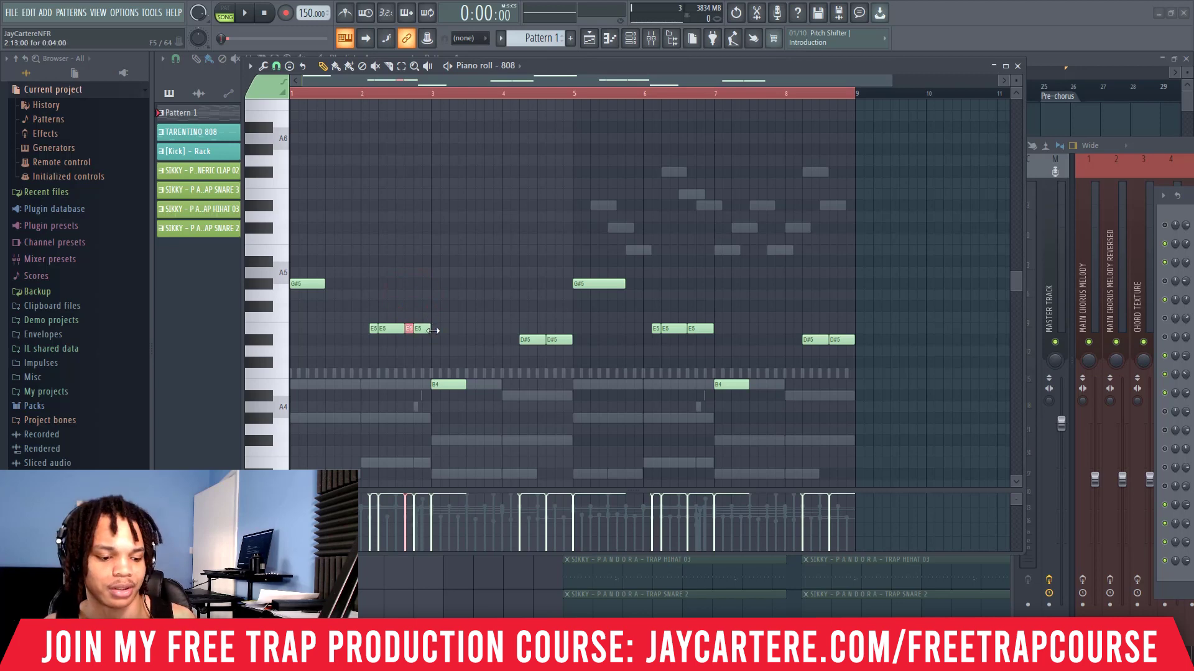
key("ctrl+z")
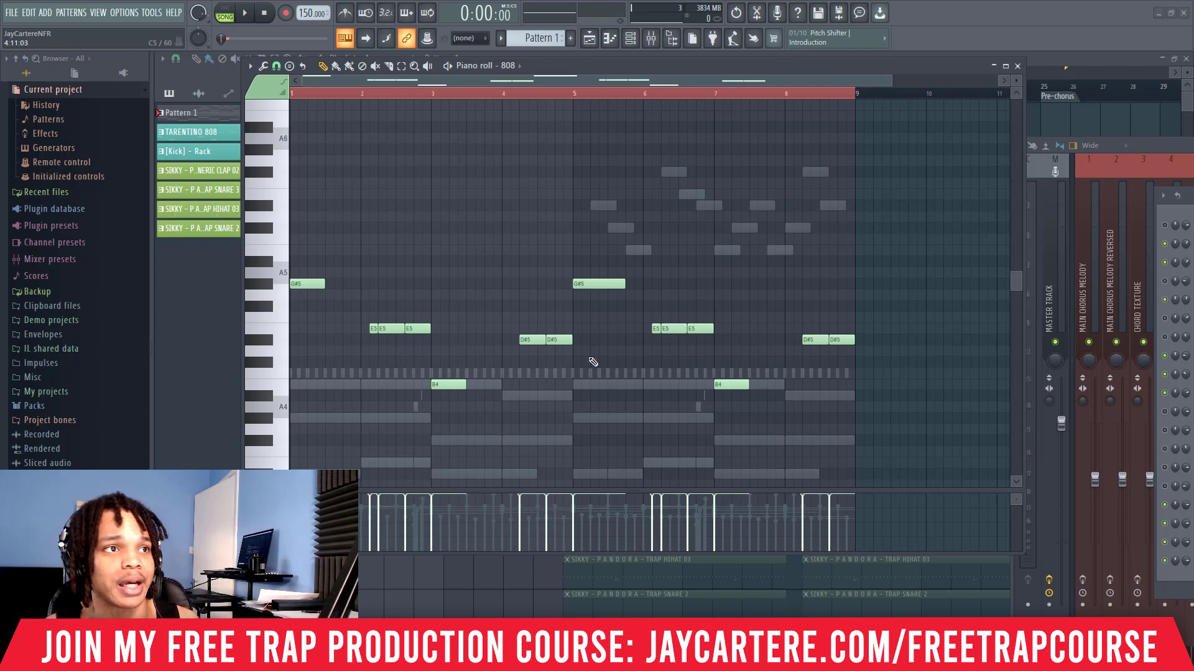
scroll(581, 209, "down", 6)
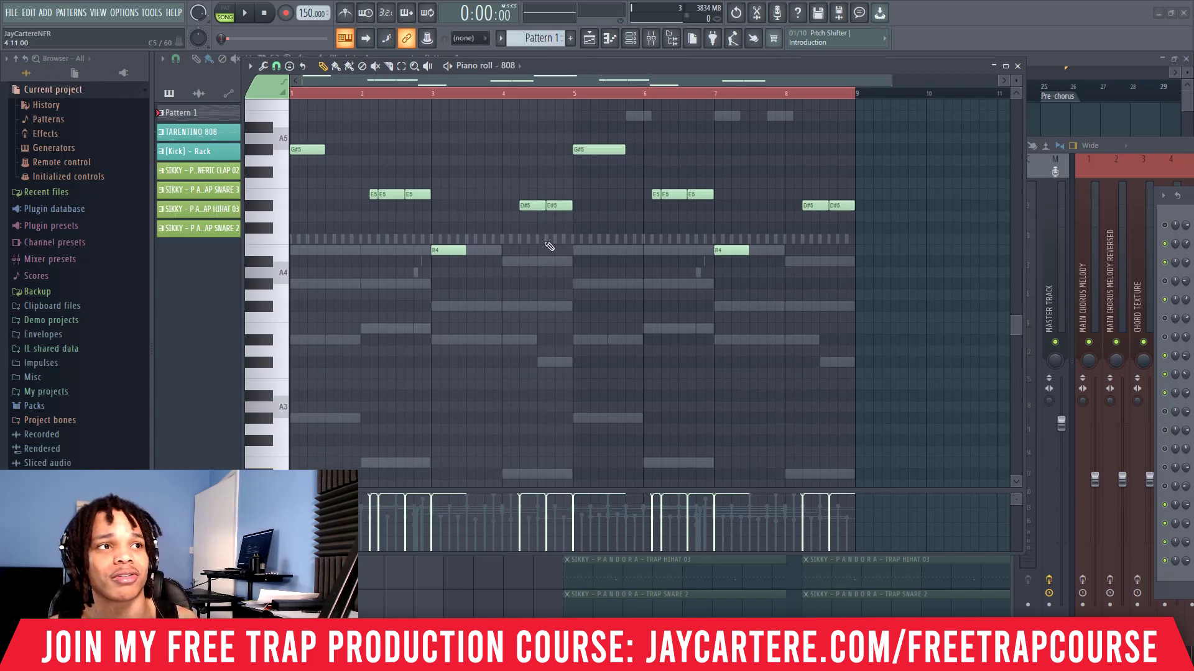
Transpose all the 808 notes down two octaves
scroll(516, 211, "up", 4)
key("ctrl+a")
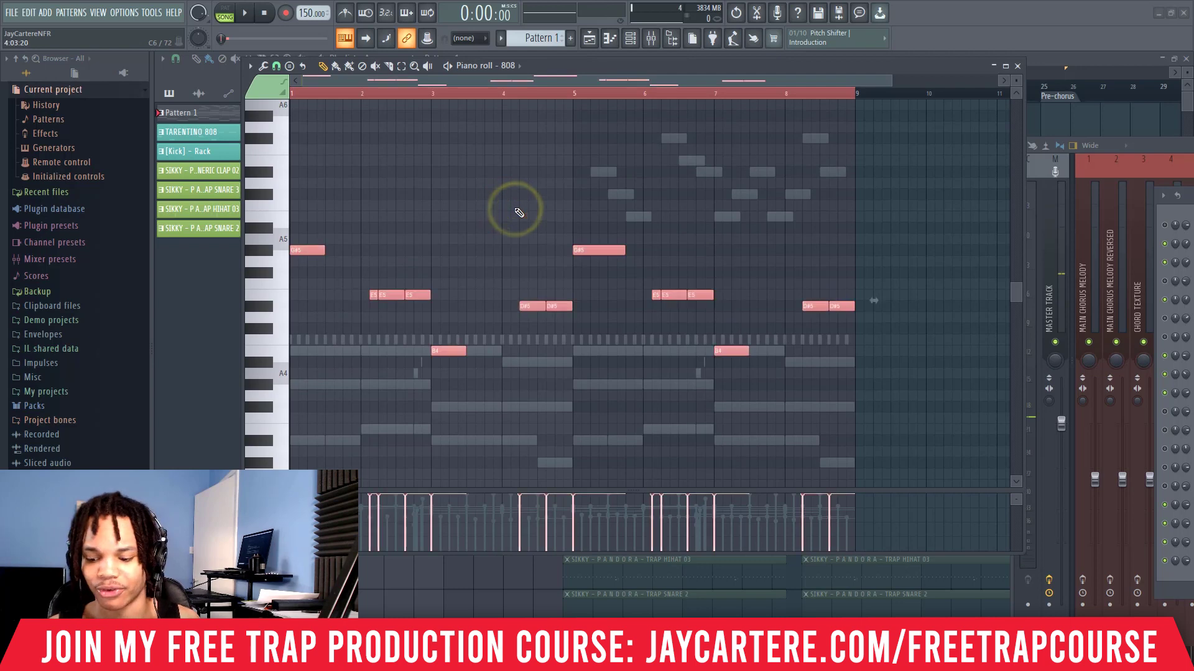
key("ctrl+Down")
key("ctrl+Down")
scroll(519, 248, "down", 9)
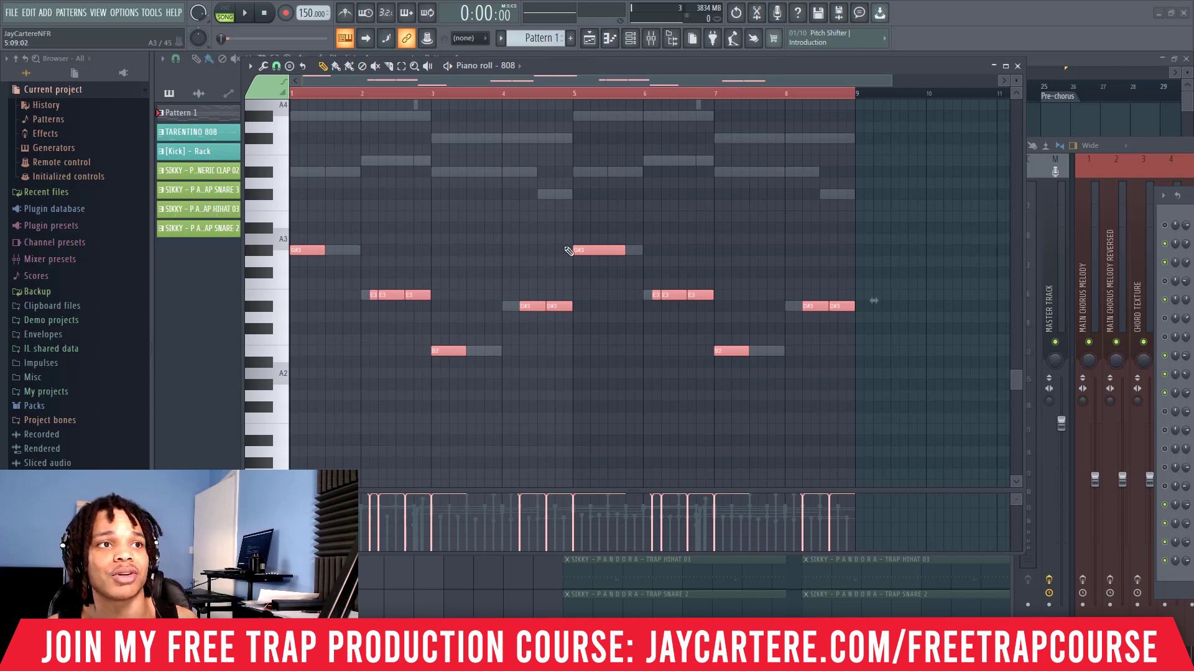
Open the FL Keys notes in the piano roll and examine the root notes under the chords
left_click(1017, 66)
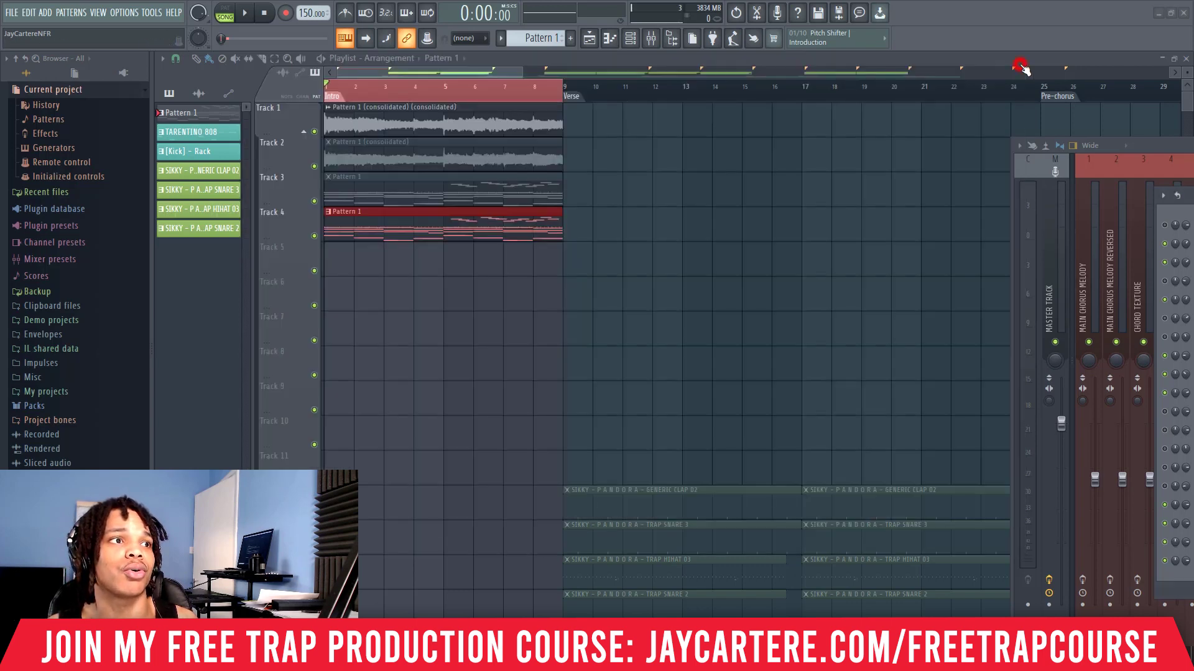
key("F6")
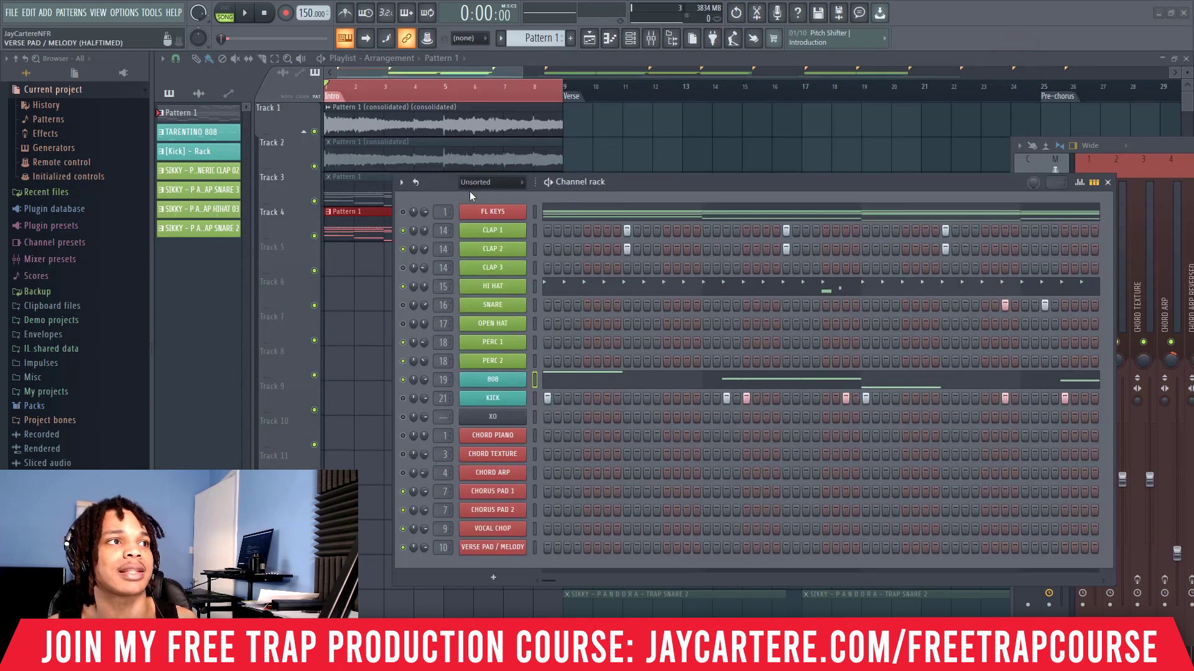
right_click(501, 215)
left_click(563, 213)
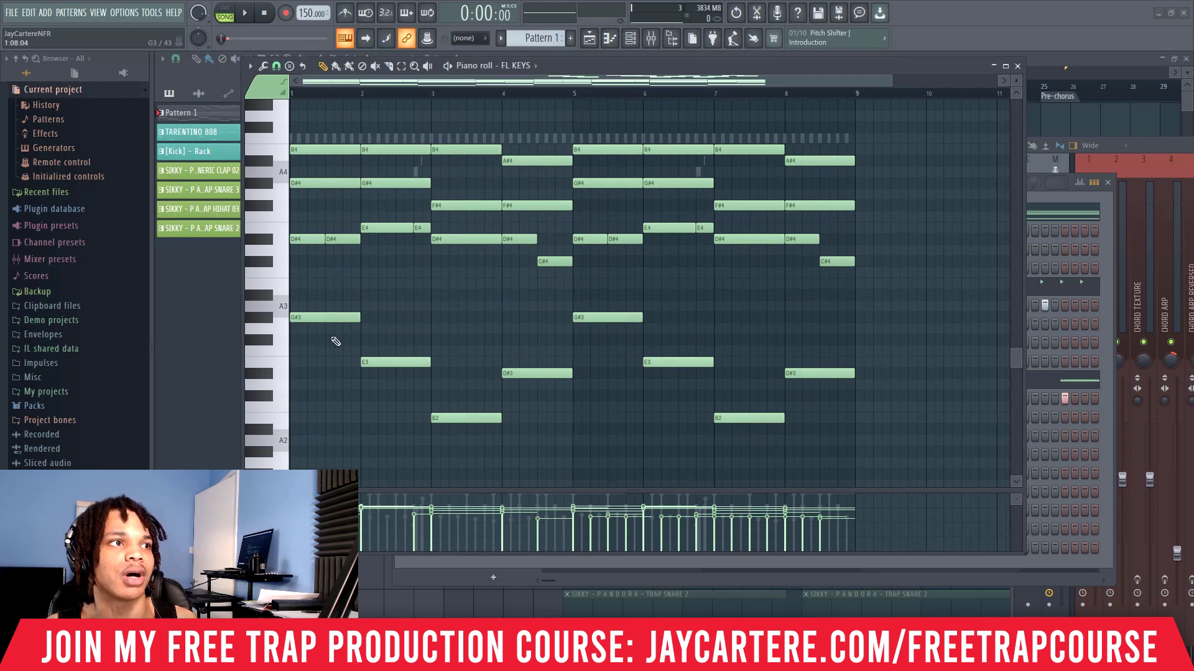
left_click(1019, 66)
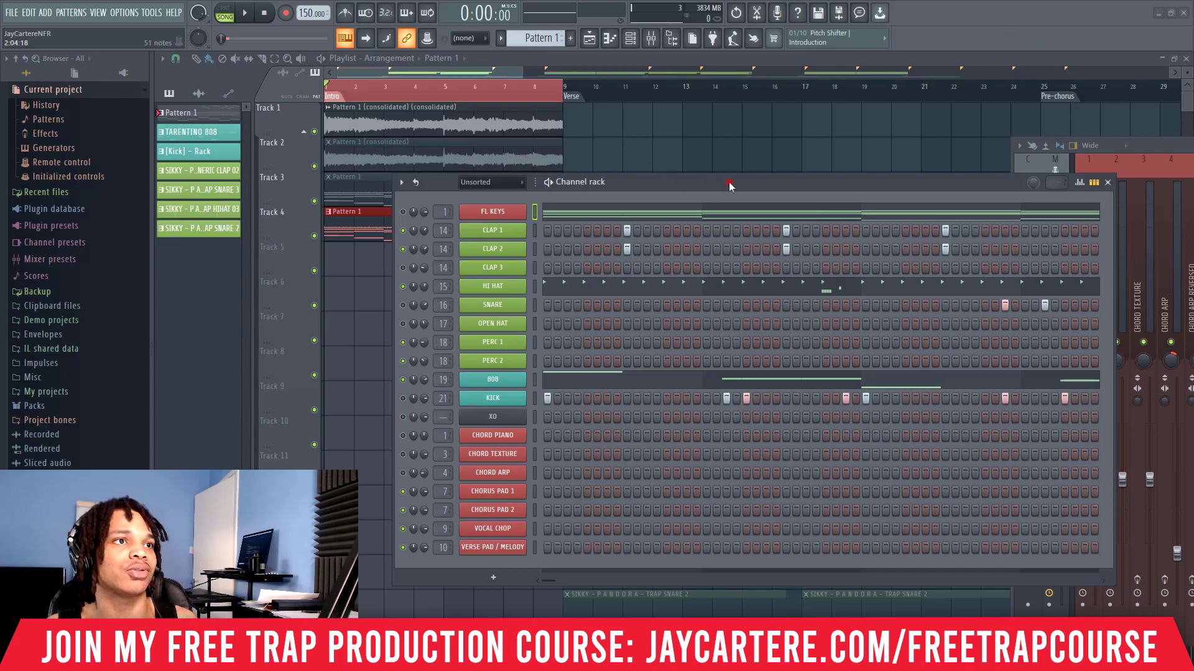
Reopen the 808's piano roll and compare its notes with the FL Keys root notes
left_click_drag(730, 186, 718, 155)
right_click(506, 344)
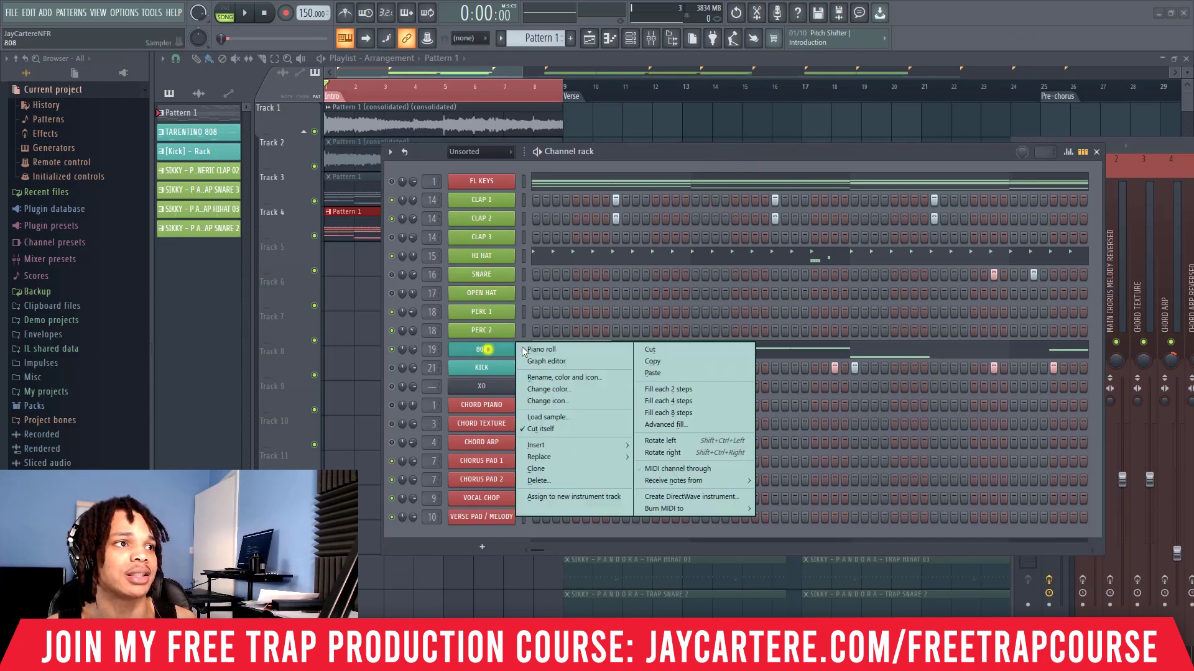
left_click(488, 347)
scroll(547, 346, "down", 3)
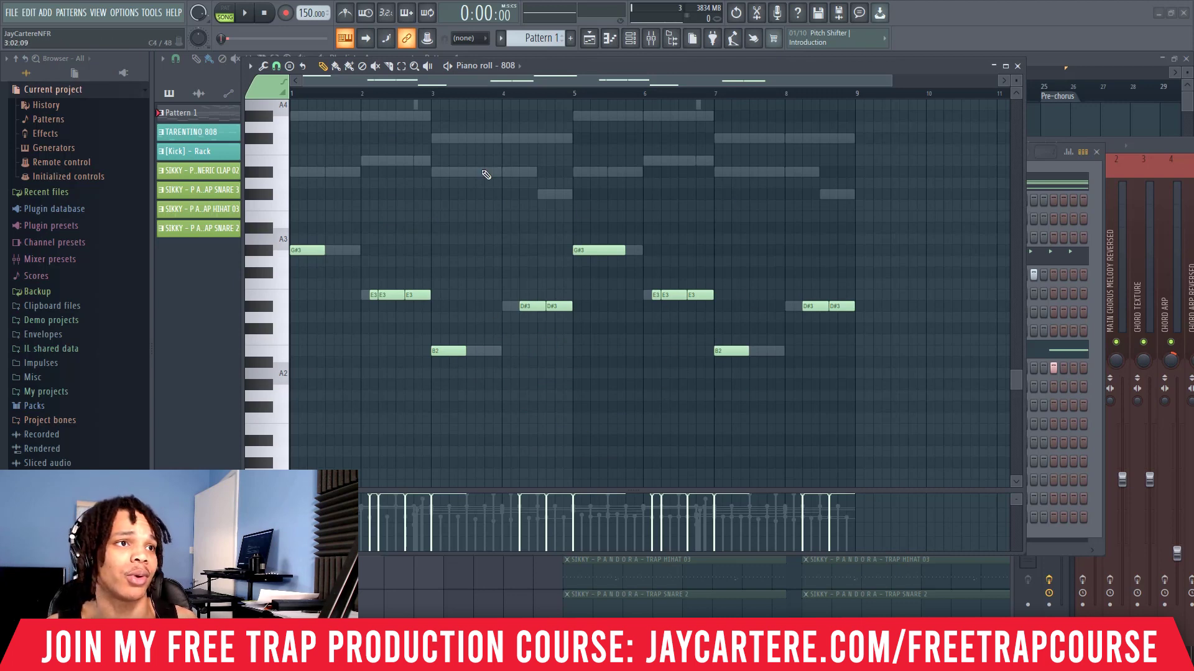
left_click(1017, 66)
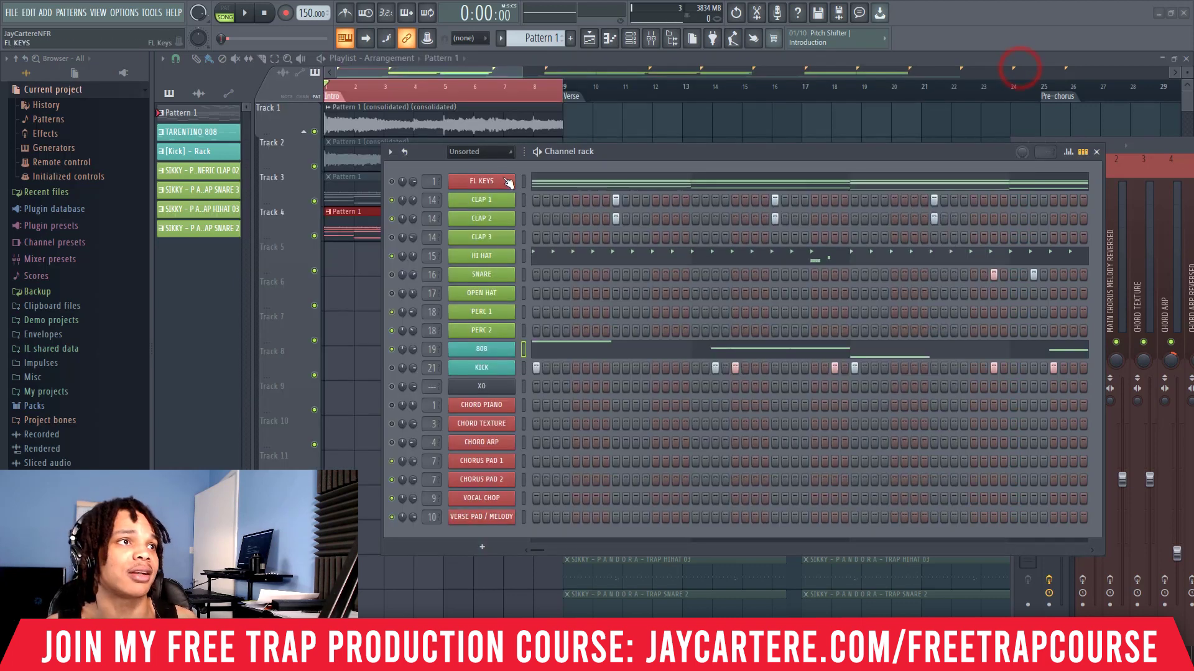
Copy the FL Keys notes into the 808 channel and open the 808's piano roll
right_click(489, 180)
left_click(652, 193)
right_click(484, 346)
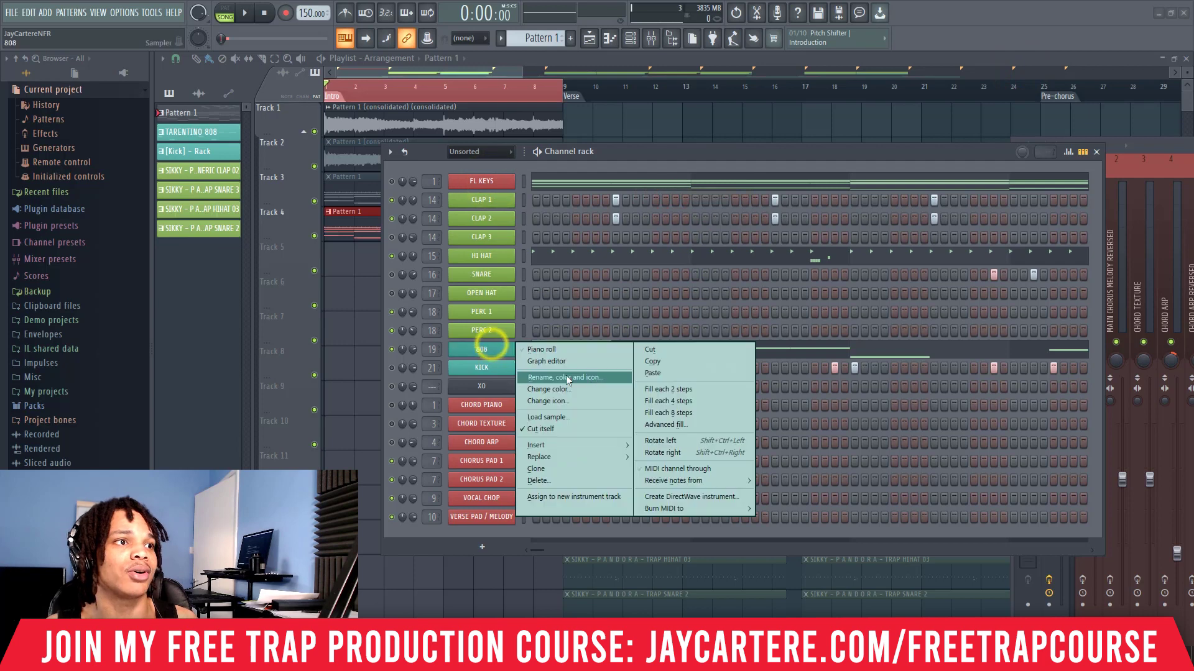
left_click(680, 373)
right_click(484, 345)
left_click(497, 347)
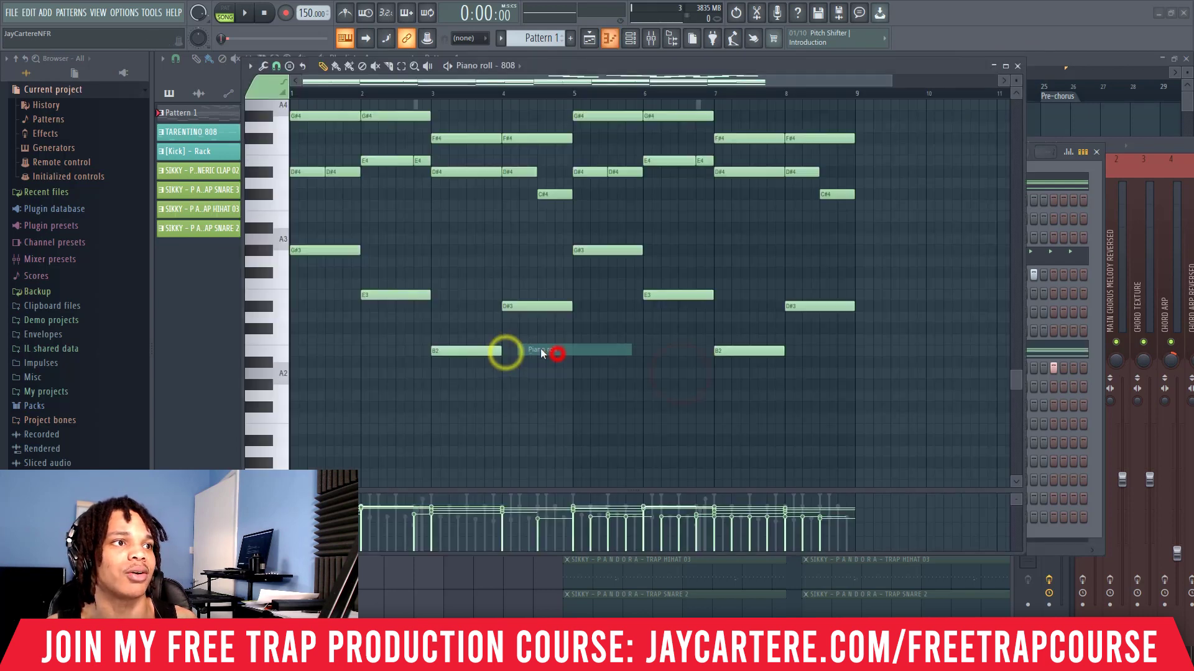
Delete the chord and melody notes above the lowest line so the 808 keeps only the root notes
left_click_drag(855, 369, 291, 127)
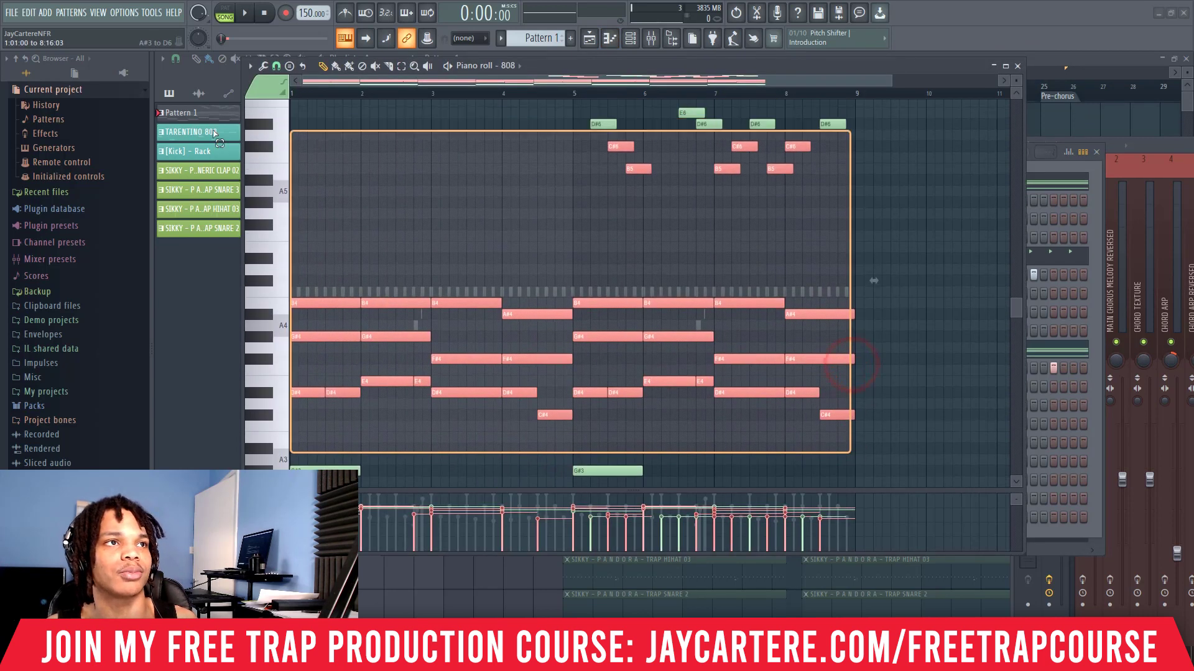
key("Delete")
scroll(336, 316, "down", 5)
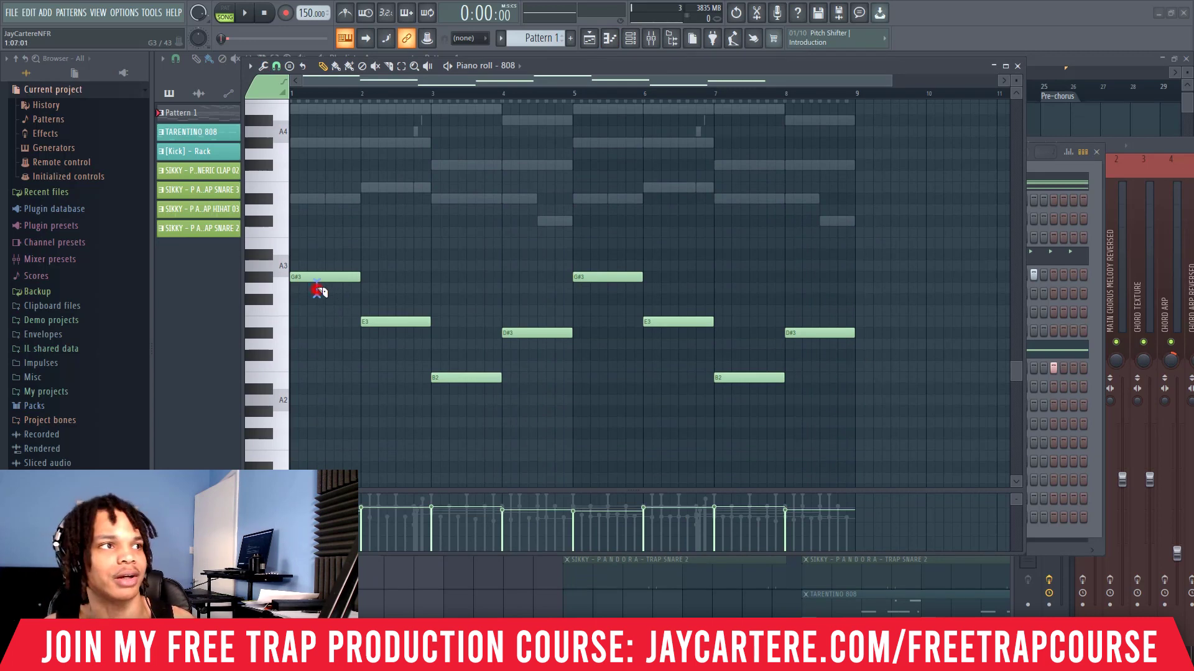
Slice bar 1's G#3 into three hits and bar 2's E3 into two, starting the E3 one beat later and ending it with the bar
left_click_drag(319, 290, 343, 277)
left_click_drag(381, 320, 430, 314)
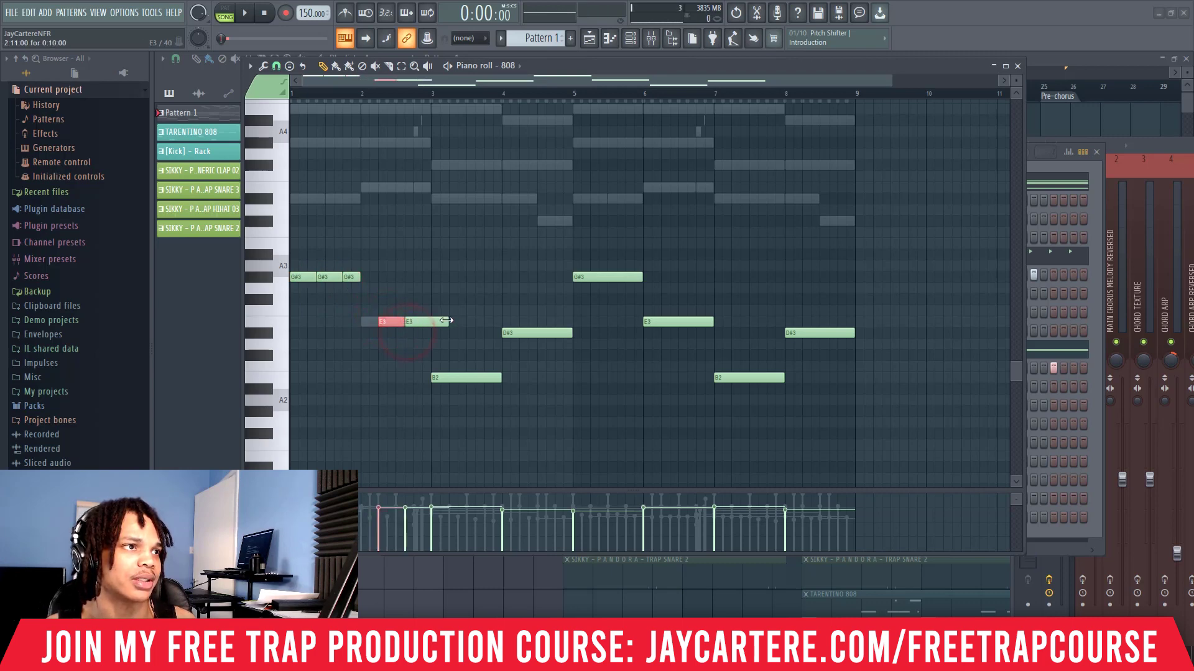
right_click(439, 321)
Slice bar 3's B2 into three, start bar 4's D#3 one beat later in two hits, and extend the last G#3 and B2 by one beat
left_click_drag(459, 390, 484, 371)
left_click_drag(532, 336, 549, 336)
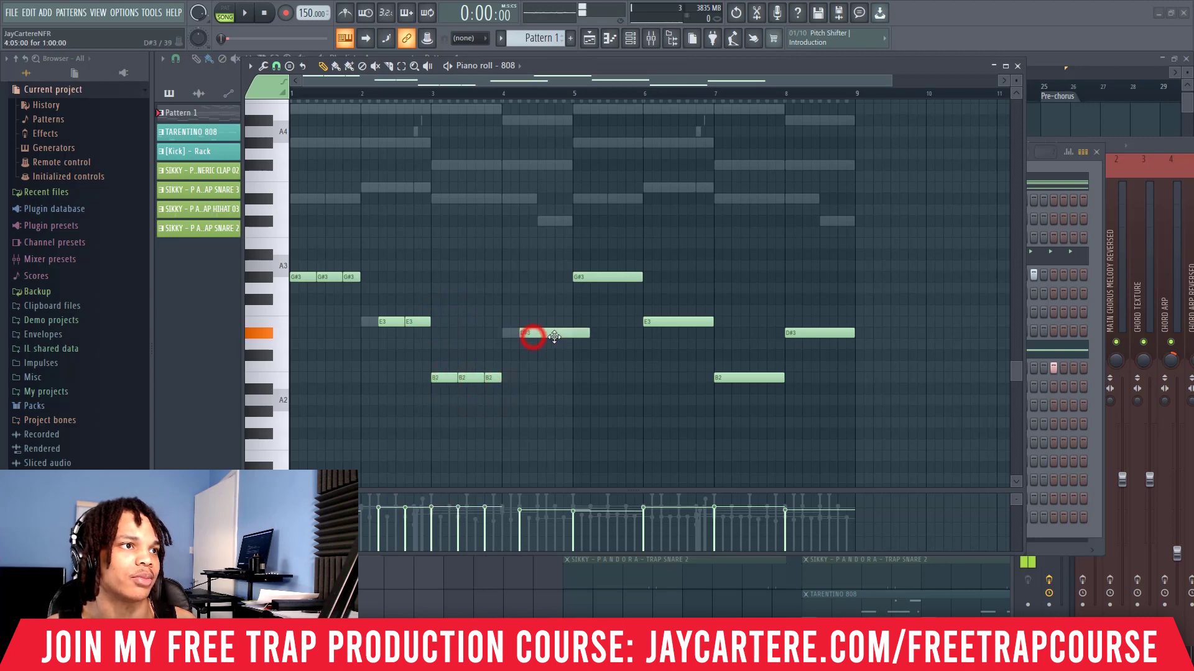
left_click_drag(502, 378, 519, 378)
mouse_move(572, 335)
left_mouse_down()
mouse_move(590, 335)
mouse_move(572, 335)
left_mouse_up()
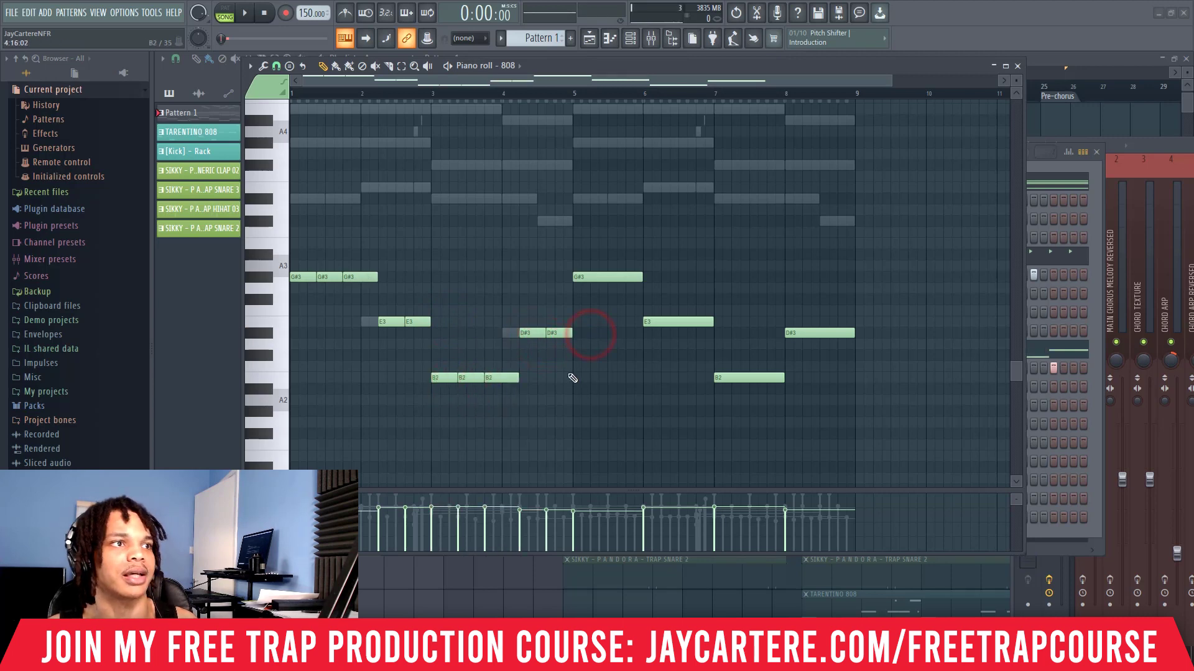
key("space")
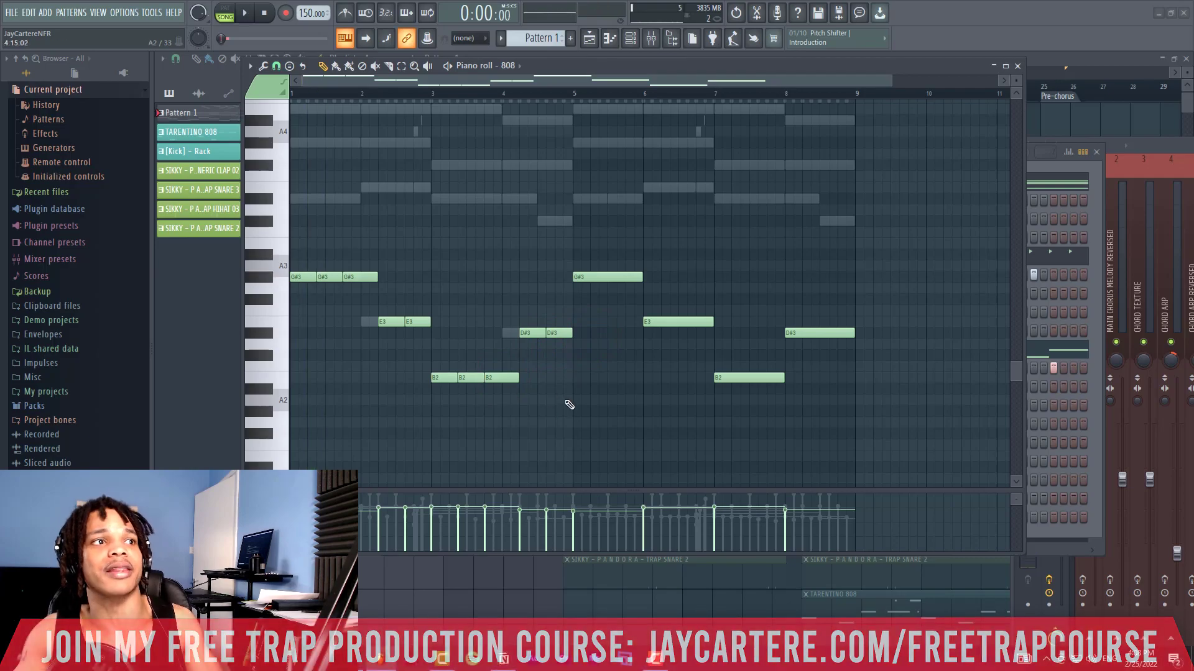